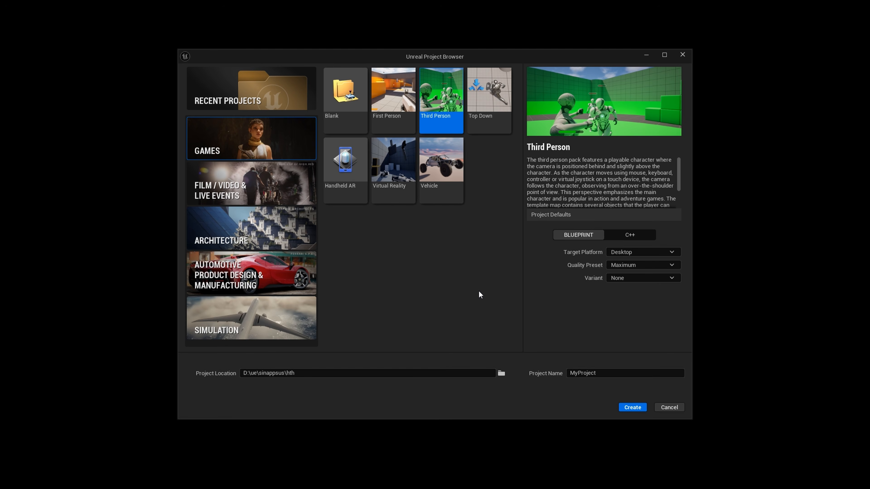
Step: Create a Third Person game project named MetaToThird with the Blueprint, Desktop and Maximum quality defaults
click(582, 373)
text(MetaToThird)
click(625, 409)
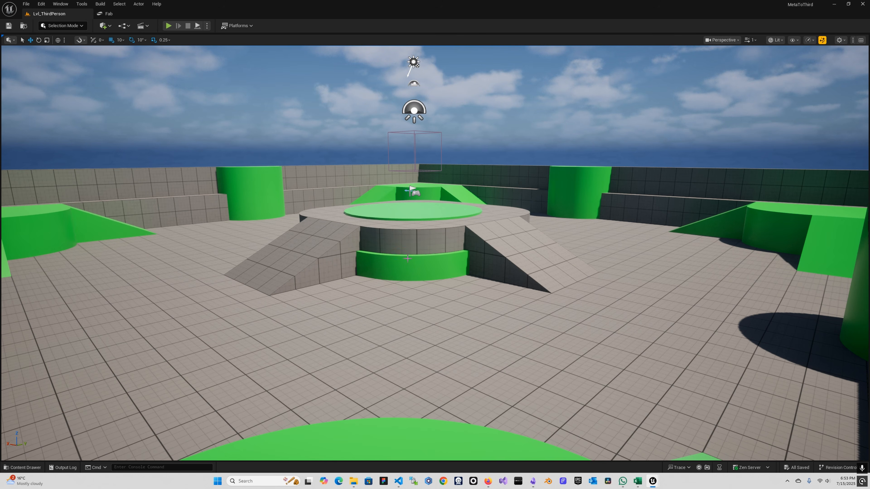
Step: Play-test the third person level, running and jumping with the default mannequin character
right_click(436, 227)
click(407, 308)
middle_drag(407, 308, 547, 314)
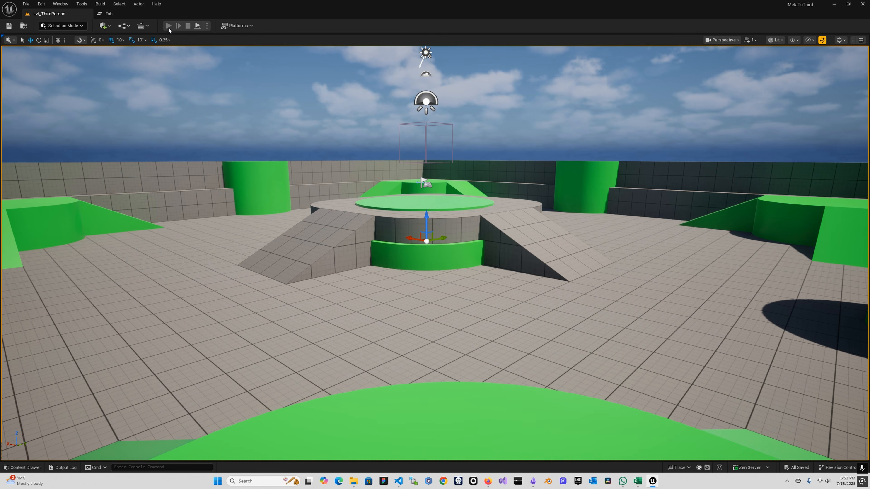
key(alt+p)
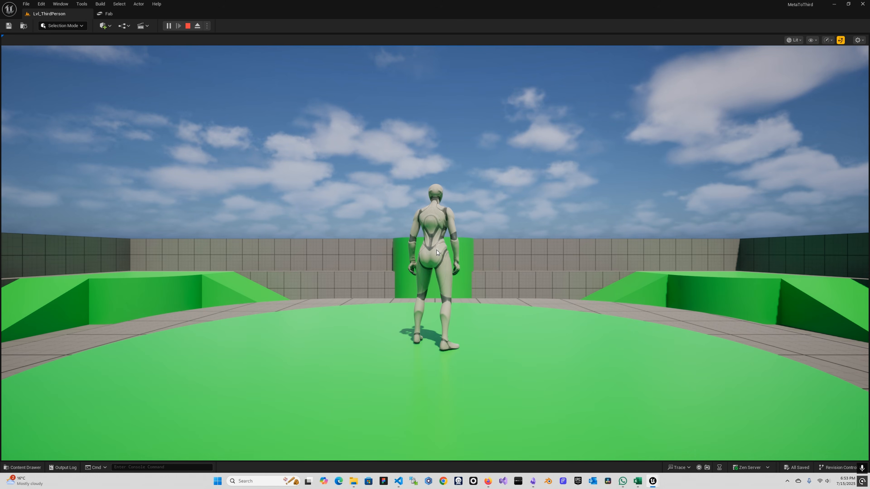
key(w)
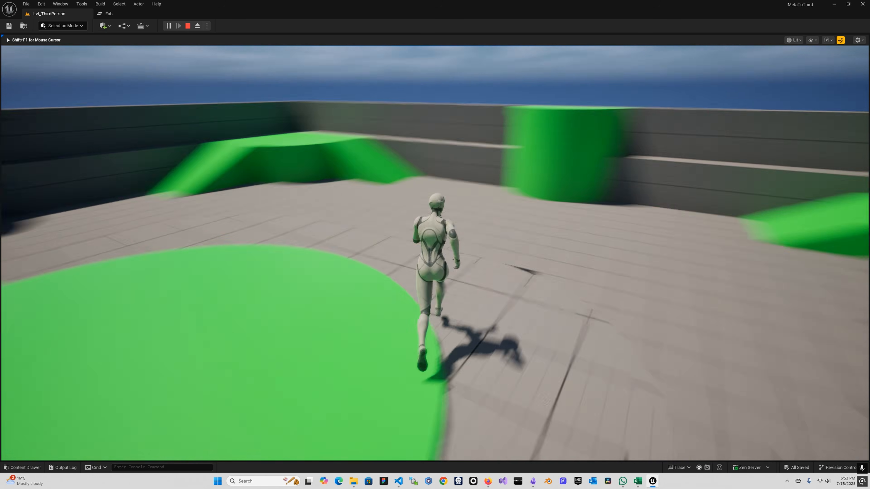
key(space)
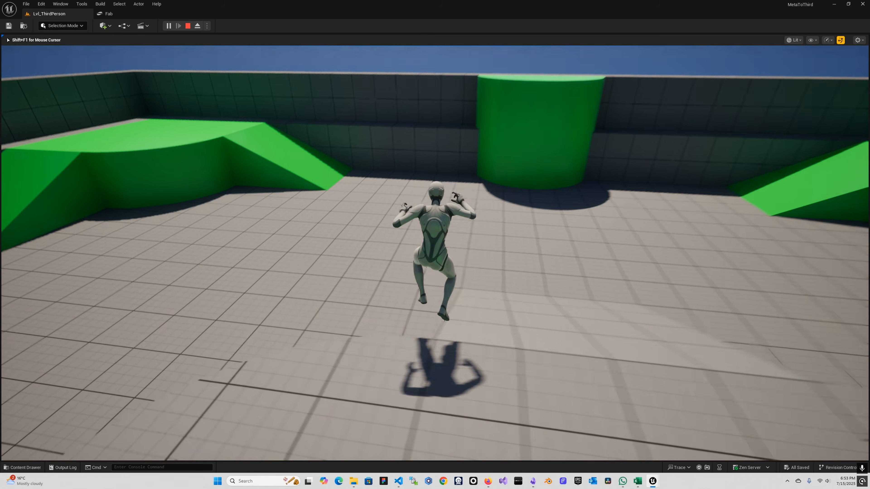
key(space)
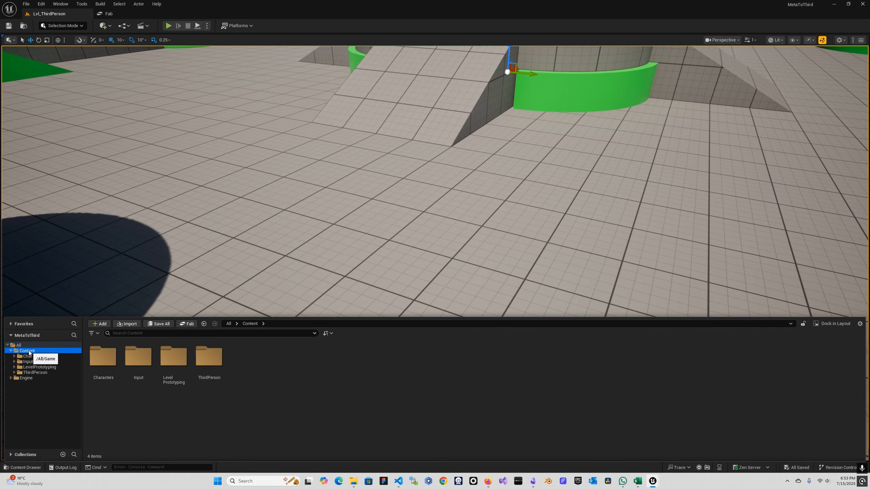
Step: Add a folder named Metahumans inside the project's Content folder
right_click(27, 351)
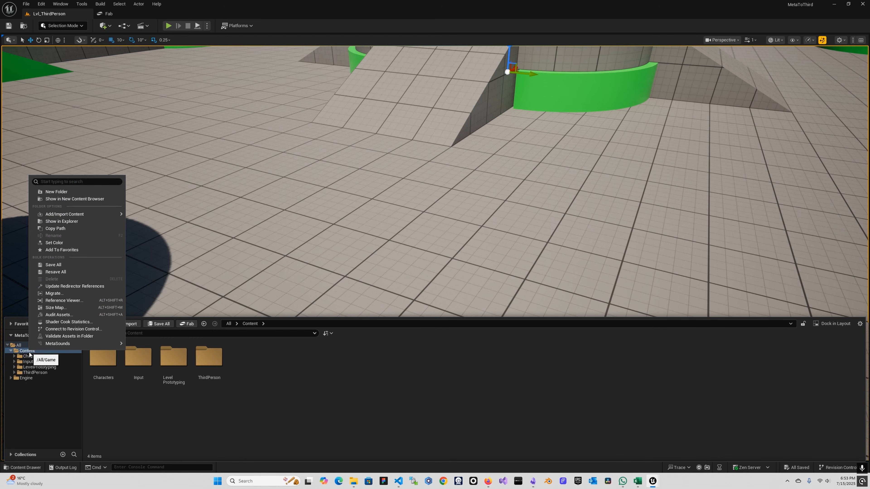
click(69, 190)
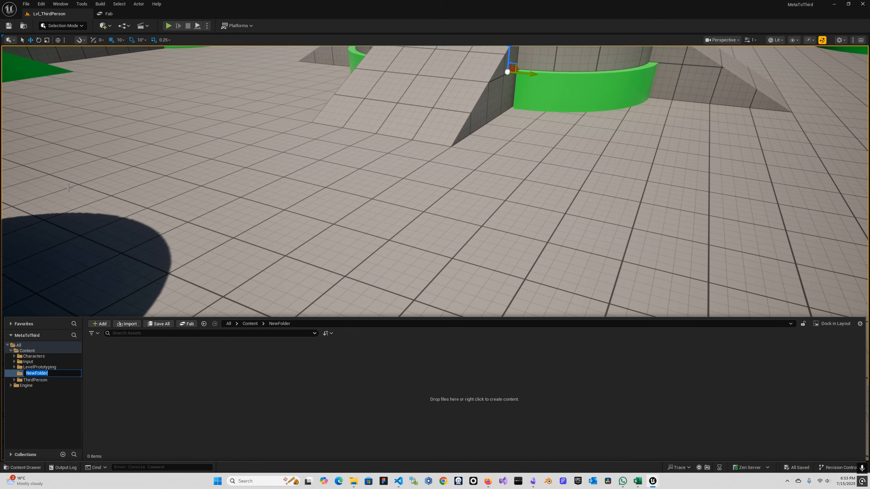
text(Metahumans)
key(Return)
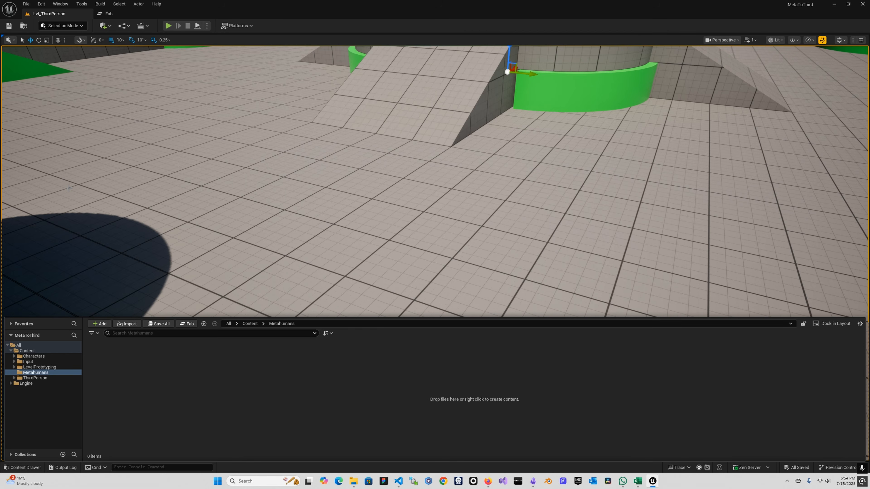
Step: Switch to the Epic Games Launcher and check Unreal Engine 5.6.0's installation options for MetaHuman Creator Core Data
right_click(158, 374)
click(280, 386)
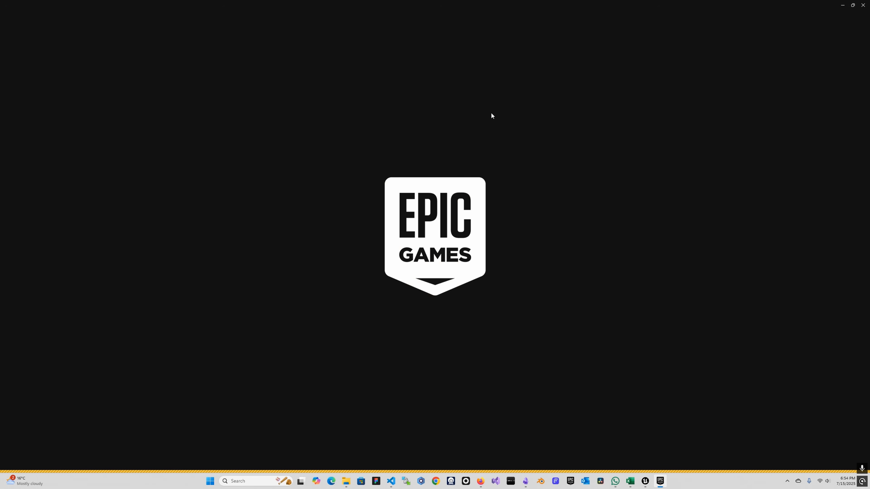
click(183, 21)
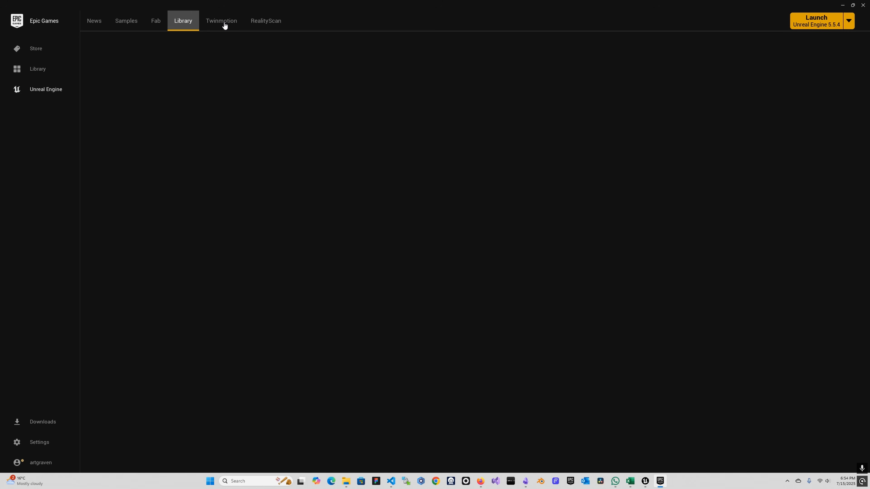
click(222, 25)
click(189, 24)
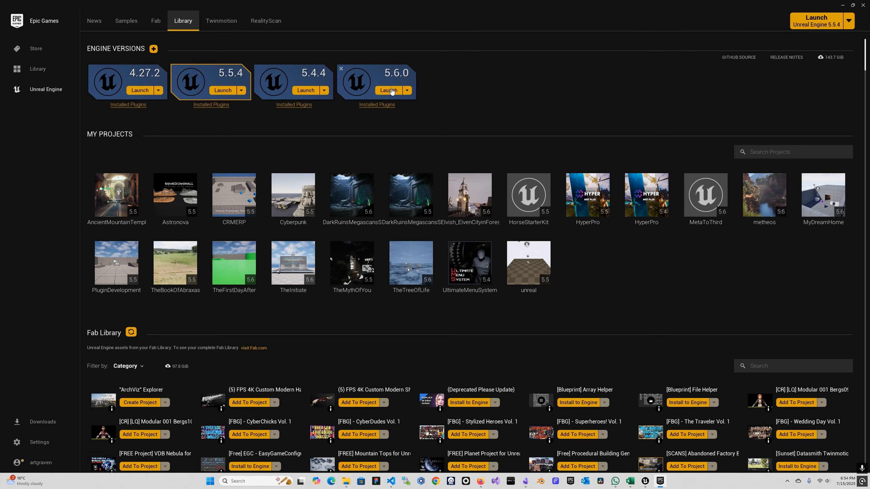
click(407, 90)
click(406, 93)
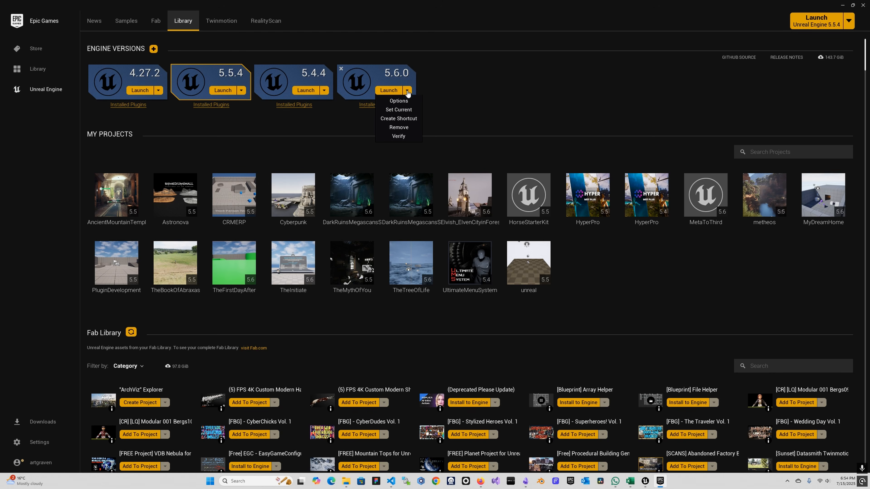
click(404, 105)
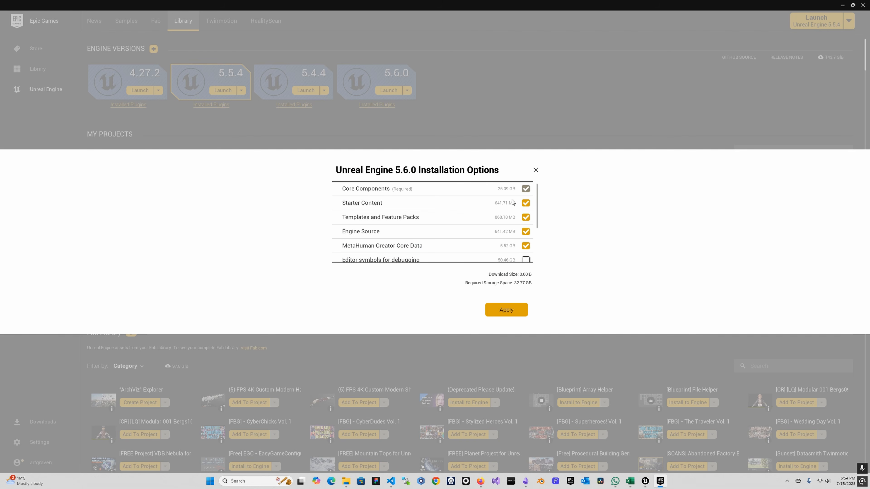
drag(536, 198, 536, 206)
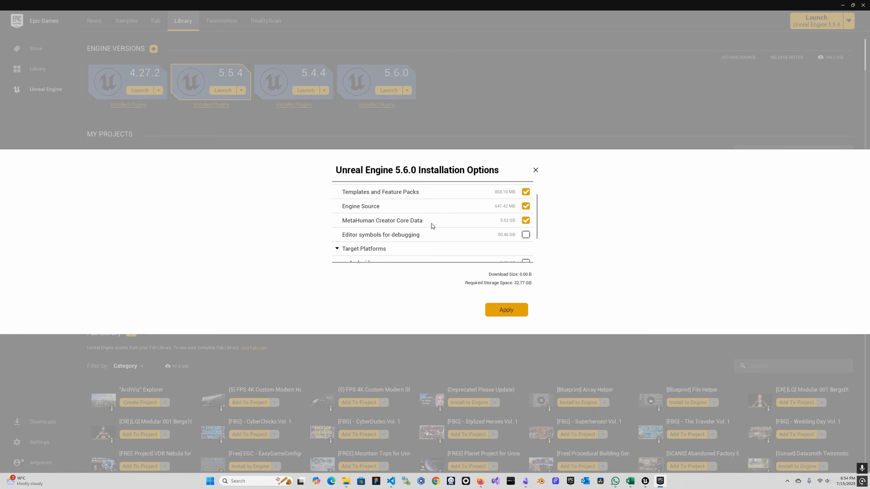
click(535, 170)
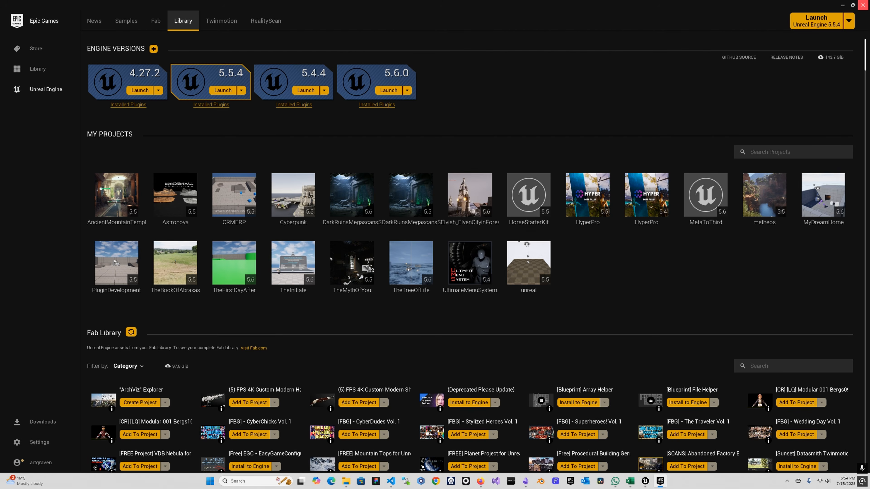
click(842, 4)
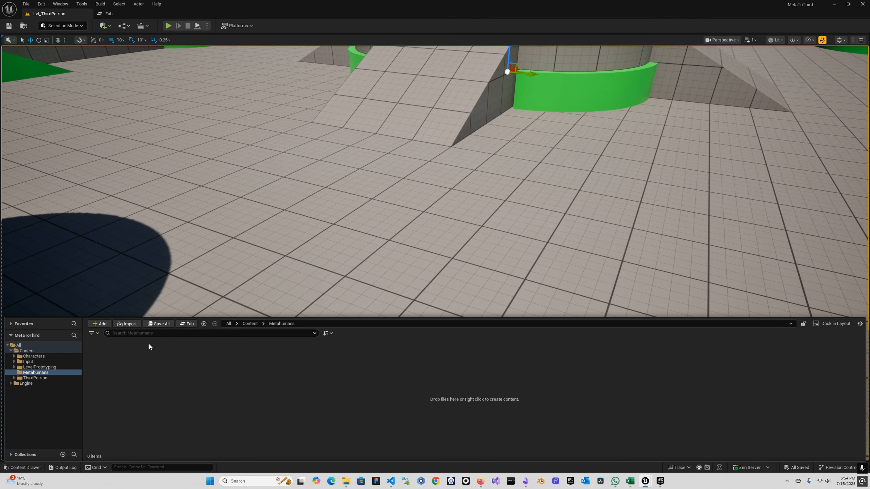
Step: Search the project's plugins for "metah" and enable the beta MetaHuman Creator plugin
drag(113, 318, 108, 272)
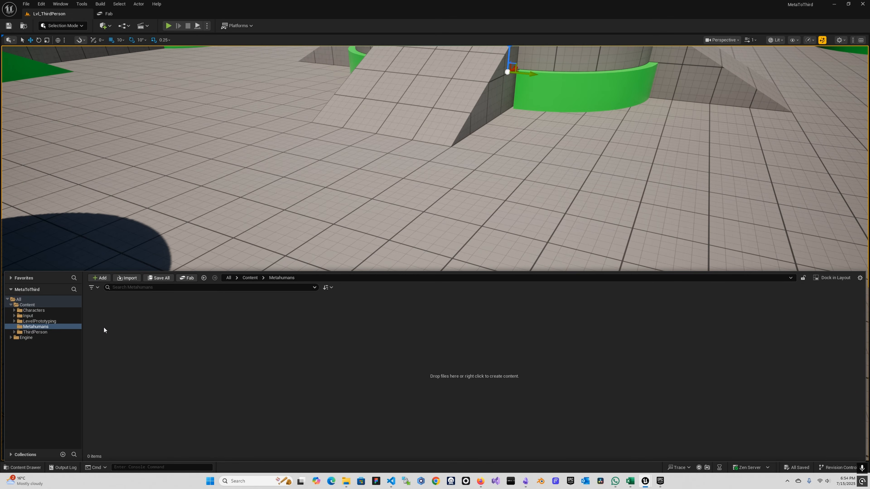
click(41, 4)
click(58, 118)
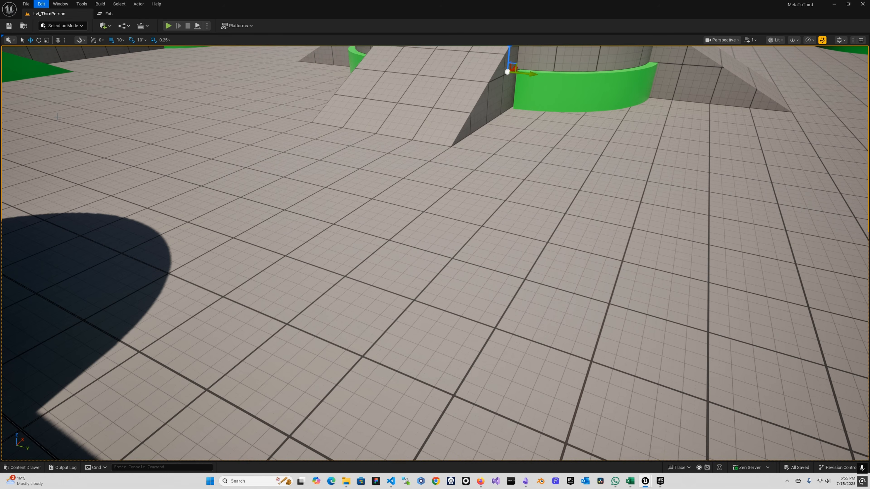
click(310, 73)
text(metah)
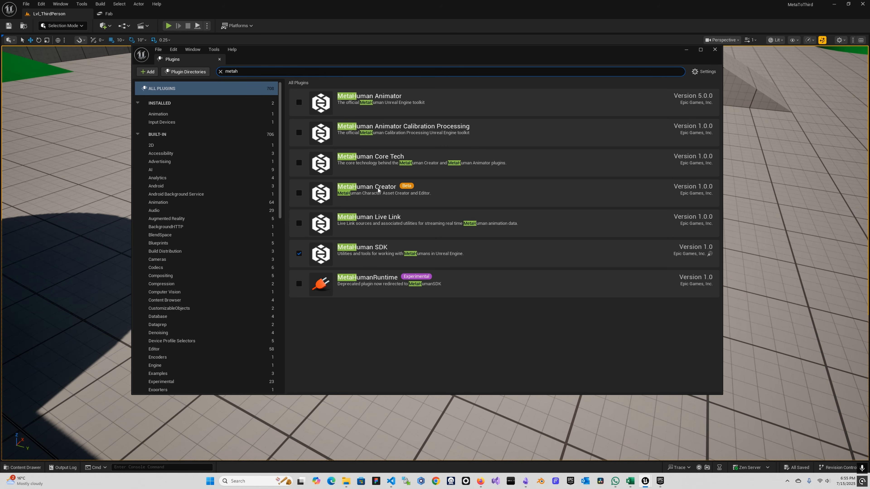
click(299, 193)
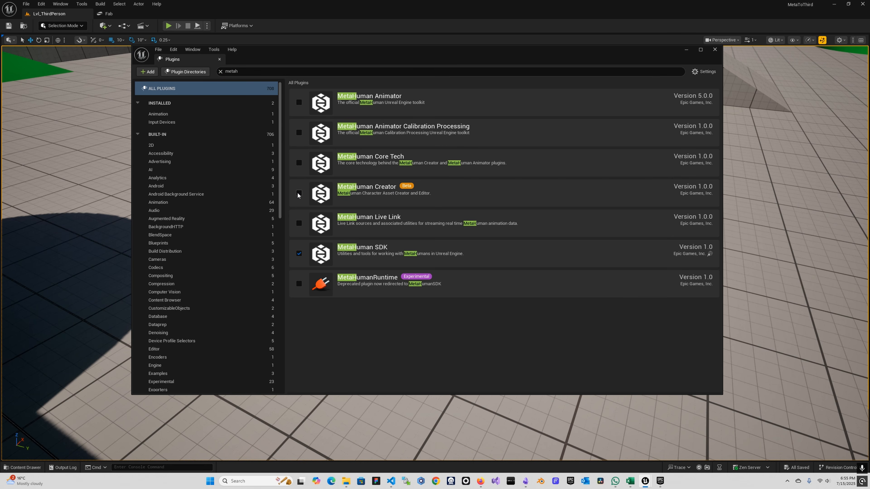
click(482, 258)
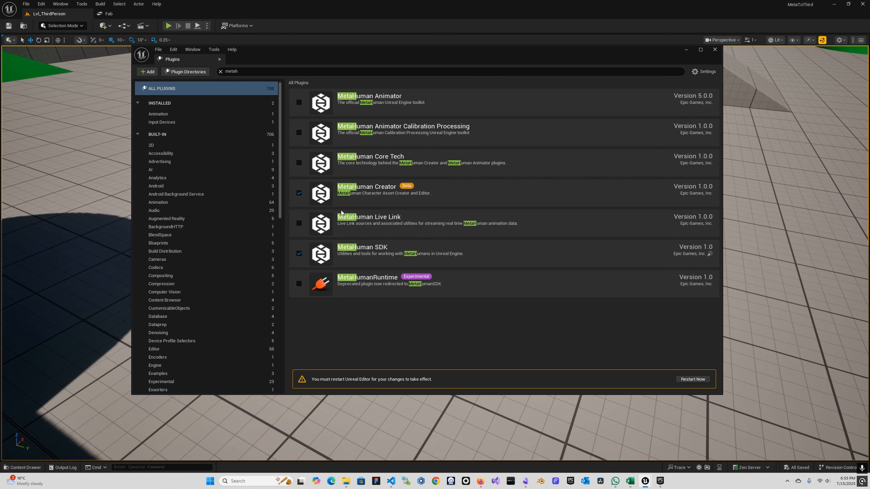
Step: Enable the MetaHuman Live Link, Core Tech, Animator Calibration Processing and Animator plugins, and restart the editor
click(299, 223)
click(297, 164)
click(298, 132)
click(299, 102)
click(695, 379)
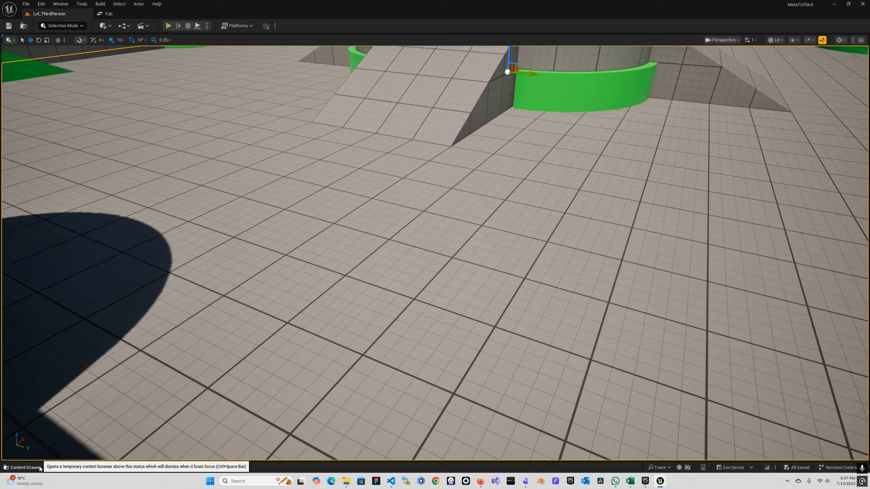
Step: Create a MetaHuman Character asset named BobTheBuilder in the Metahumans folder
key(ctrl+space)
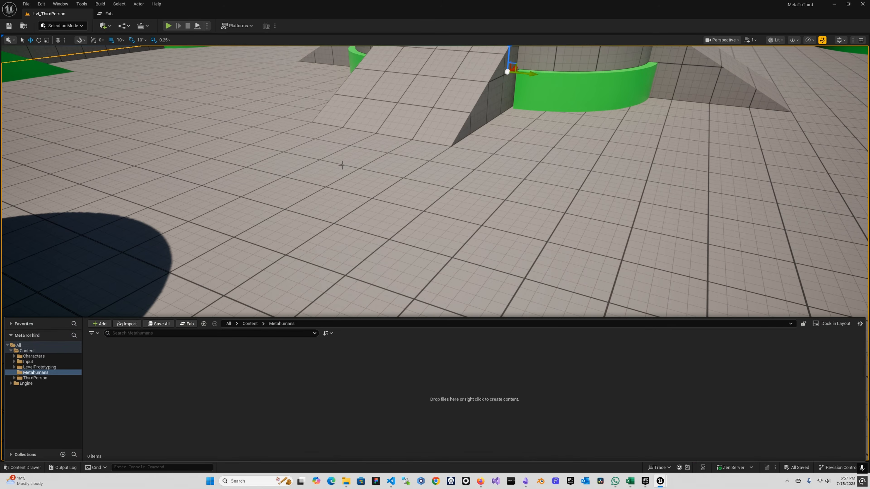
right_click(139, 362)
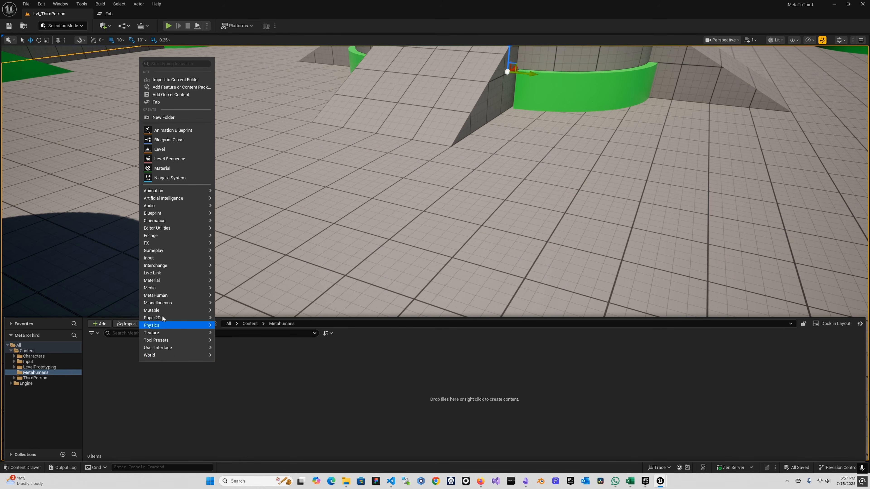
mouse_move(172, 296)
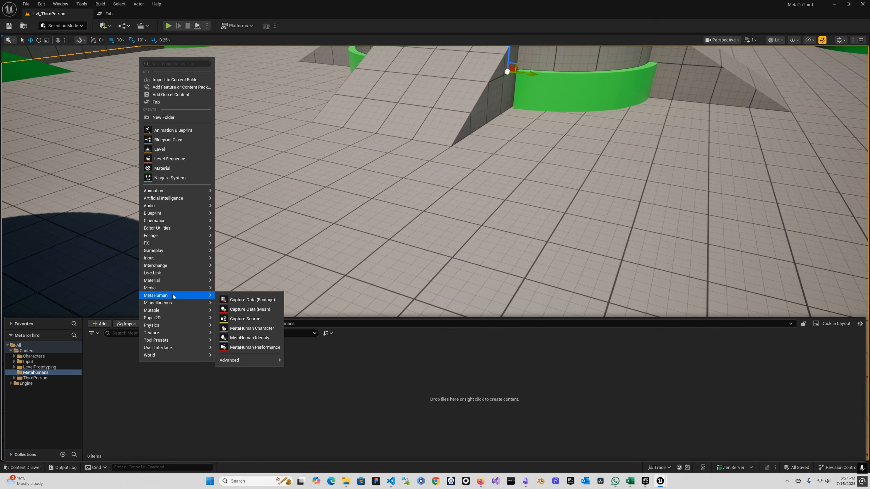
click(254, 329)
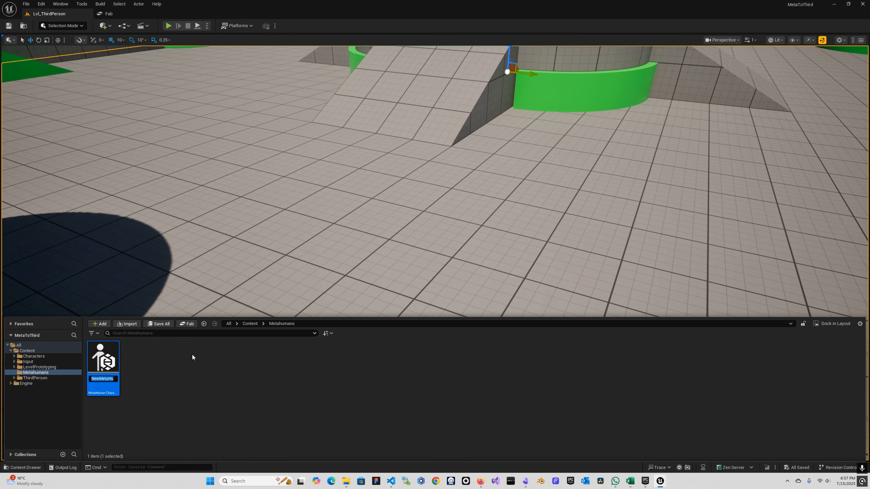
text(BobTheBuilder)
key(Return)
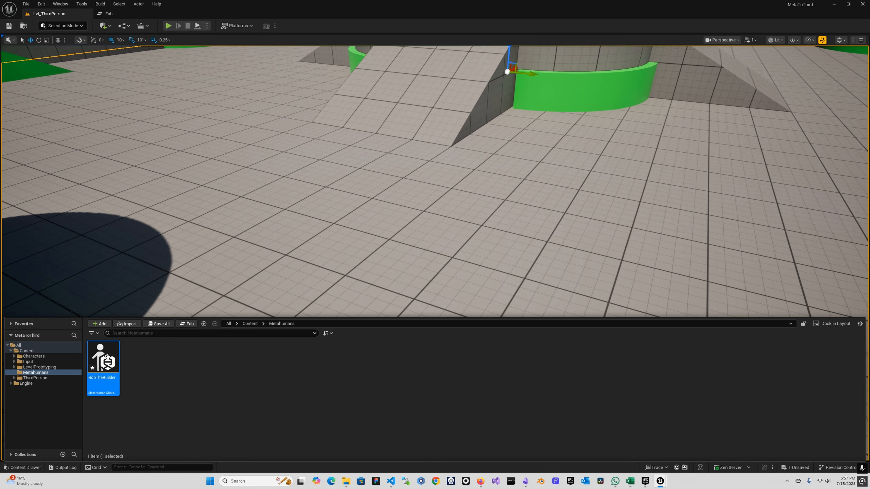
Step: Open the BobTheBuilder character and enable the missing project settings it needs
double_click(108, 357)
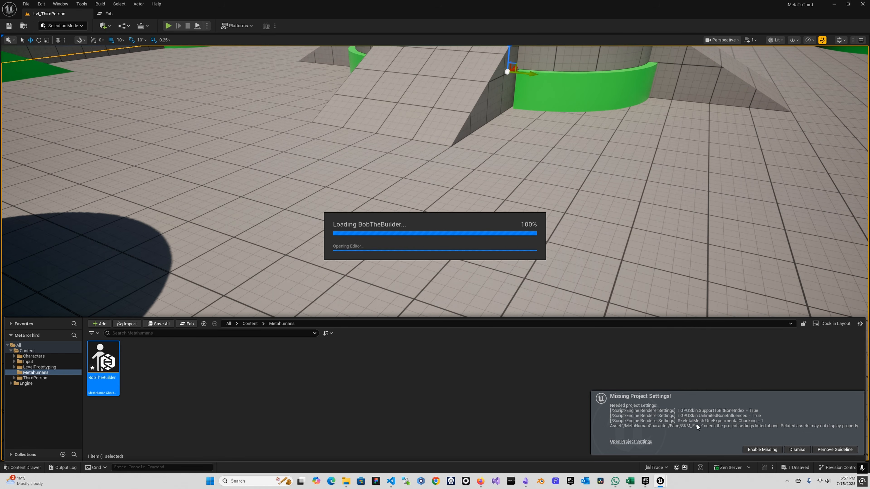
click(758, 449)
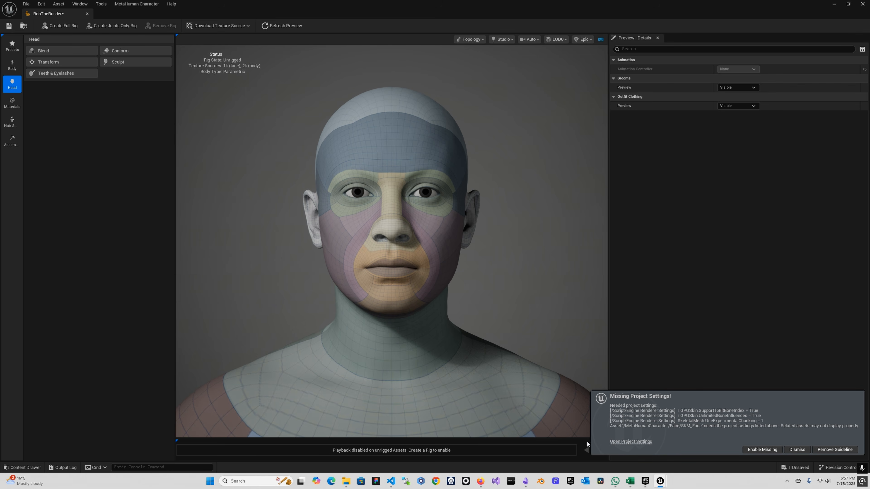
click(761, 449)
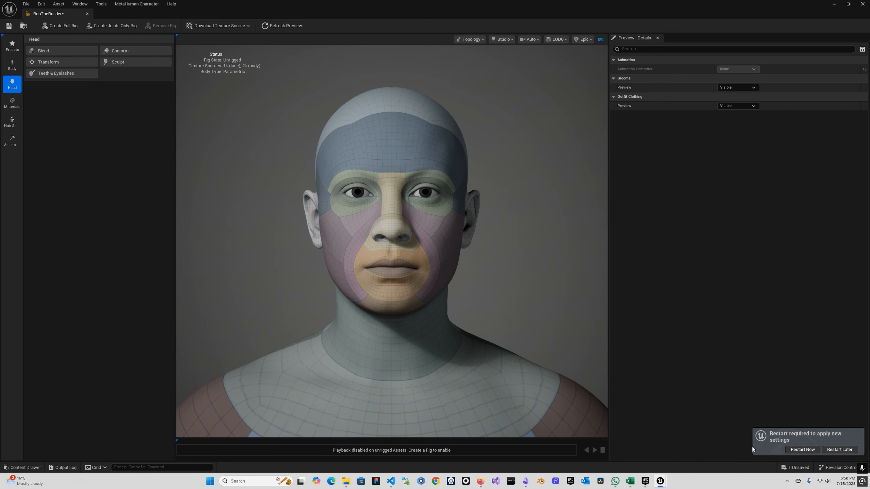
Step: Restart the editor with the pending asset saved, and reopen the BobTheBuilder character editor
click(802, 450)
click(454, 317)
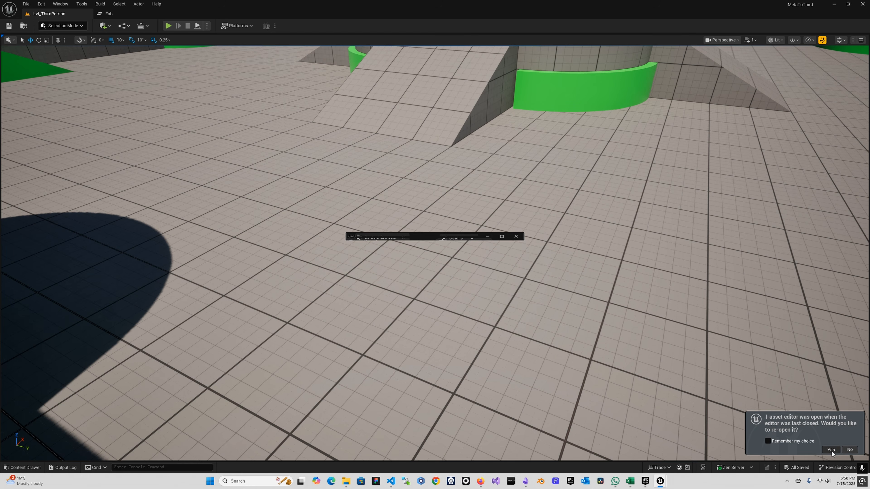
click(830, 449)
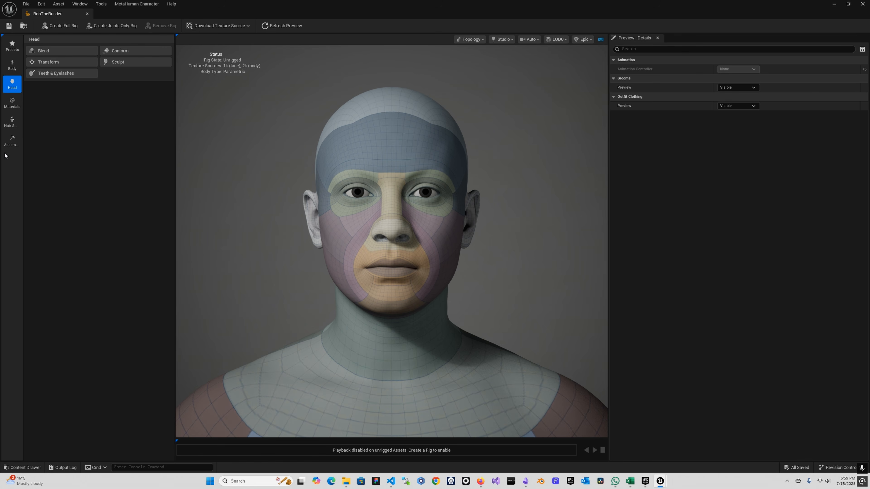
Step: Look through the character's preset, body, head, material, and hair and clothing options
click(12, 45)
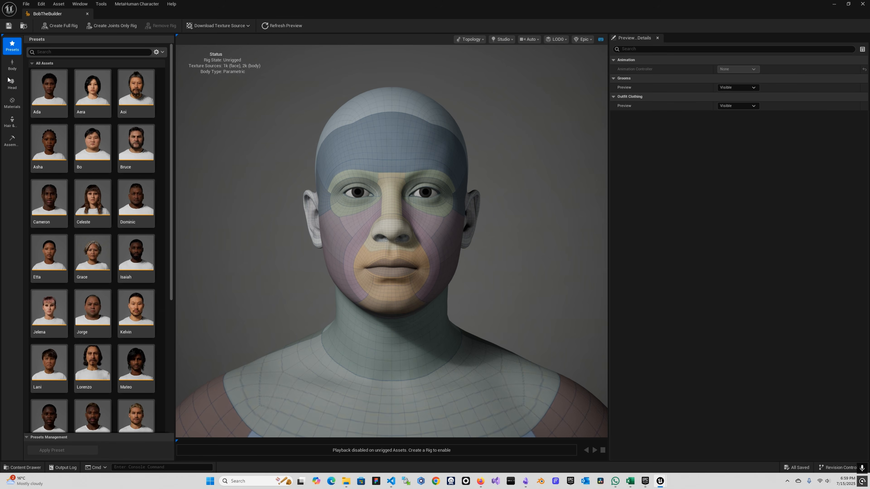
click(14, 66)
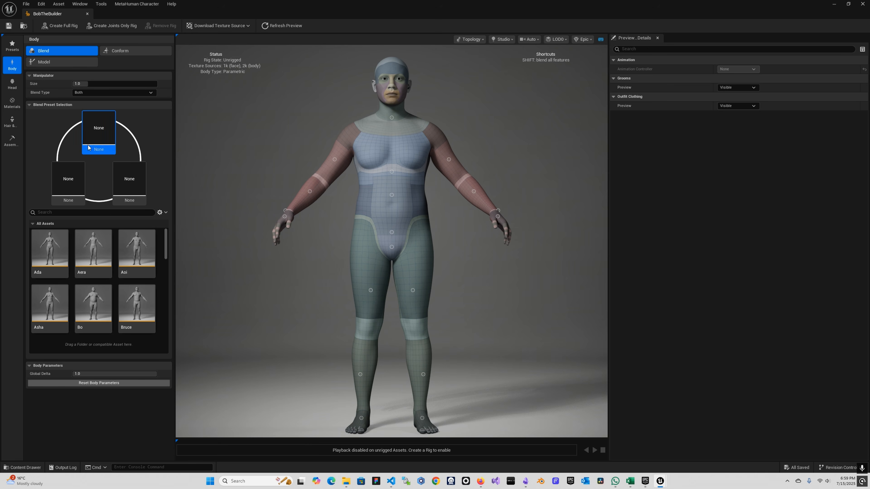
click(12, 83)
click(12, 103)
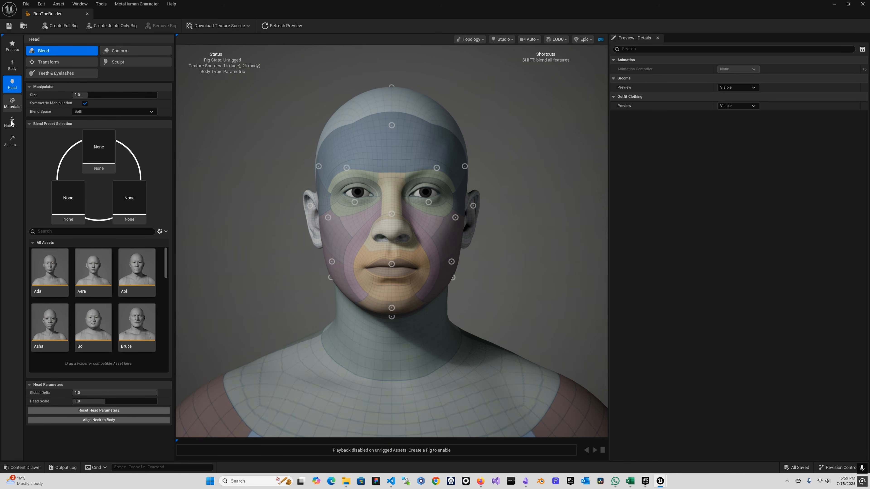
click(11, 123)
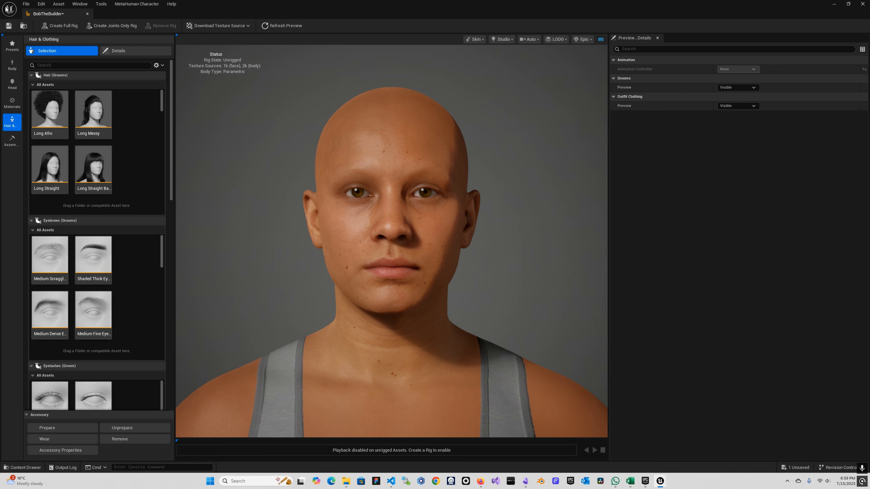
Step: Apply the Lorenzo preset to the BobTheBuilder character
click(15, 50)
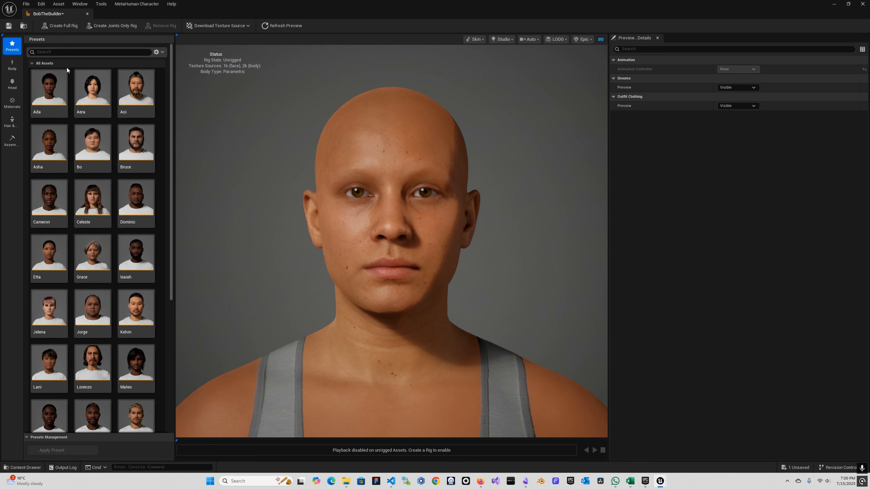
scroll(153, 94, down, 1)
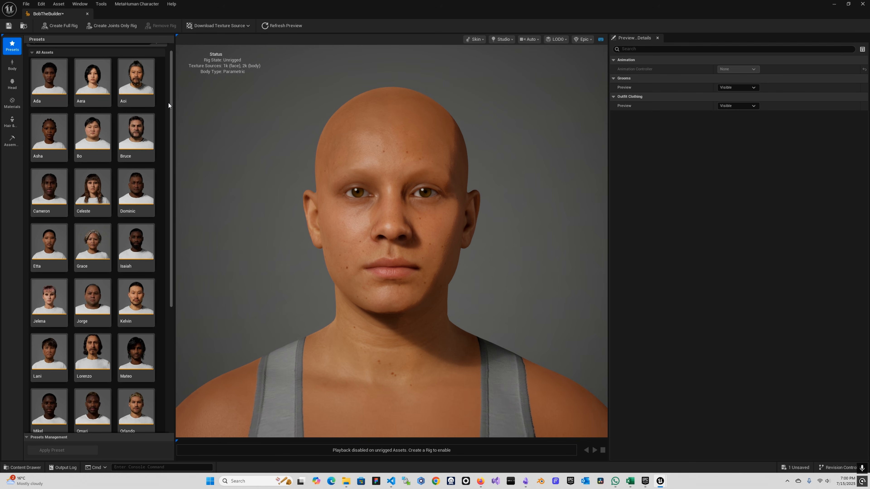
drag(170, 110, 173, 174)
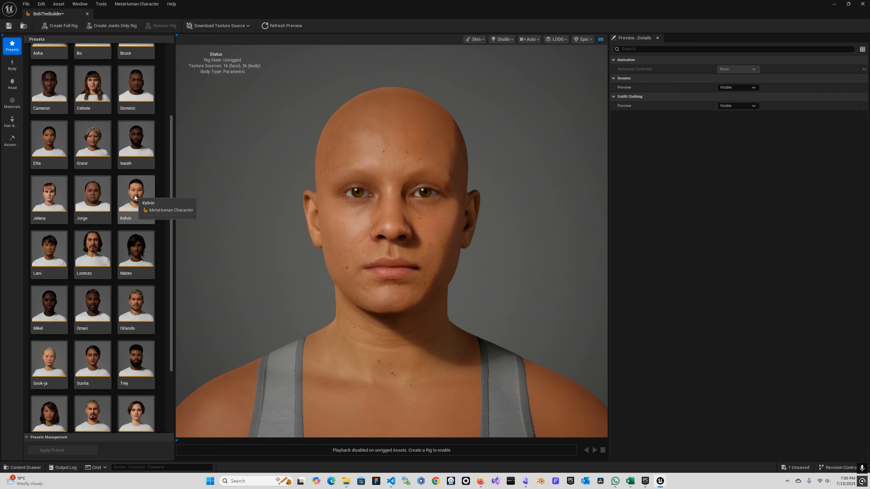
click(97, 254)
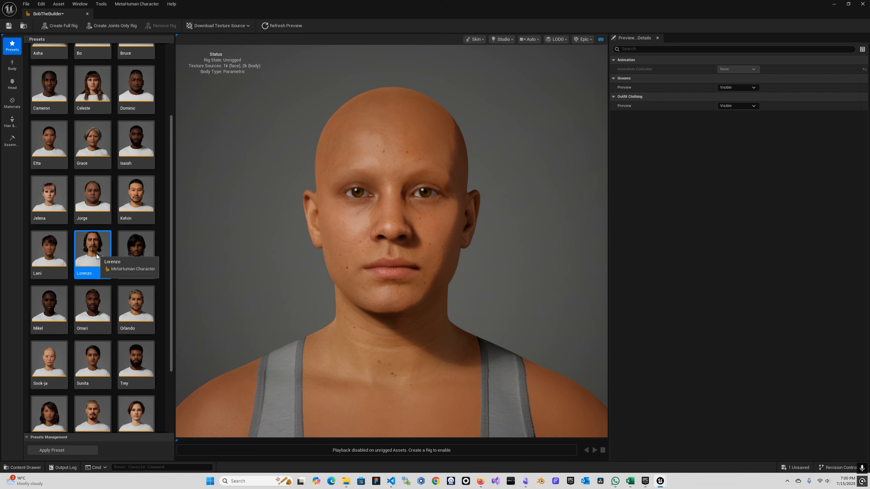
scroll(96, 254, down, 3)
double_click(99, 206)
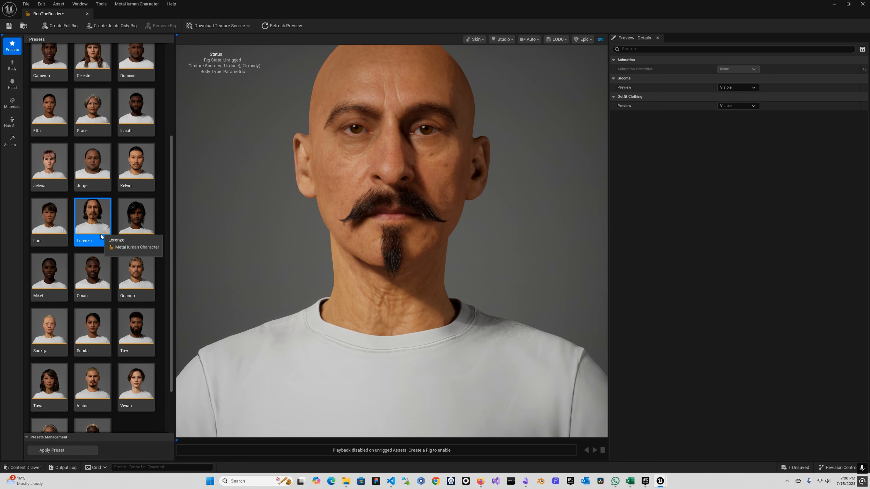
Step: Review the preview's level-of-detail and rendering quality options, and examine the character's face, hair and facial hair up close
drag(308, 236, 349, 235)
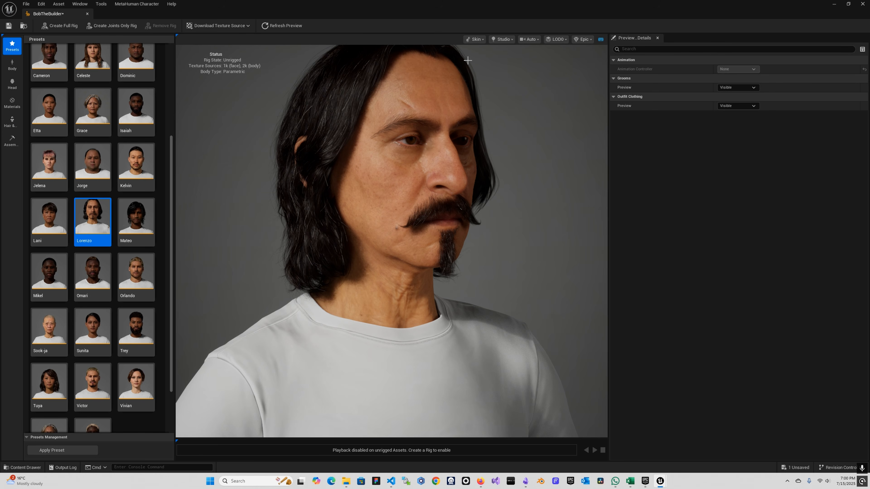
click(512, 39)
click(512, 39)
click(565, 42)
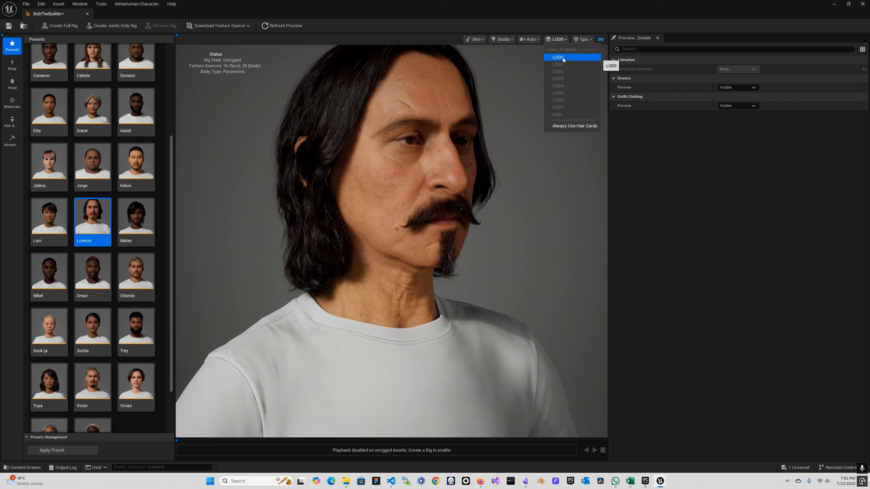
click(579, 26)
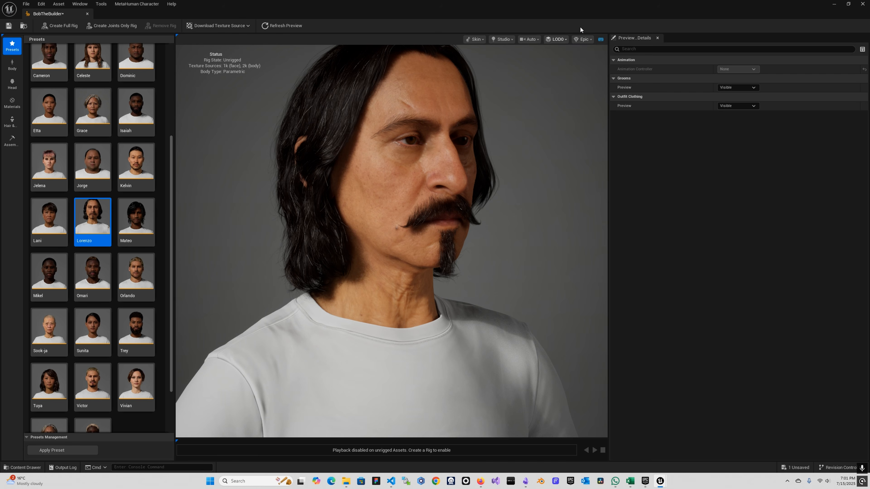
click(591, 40)
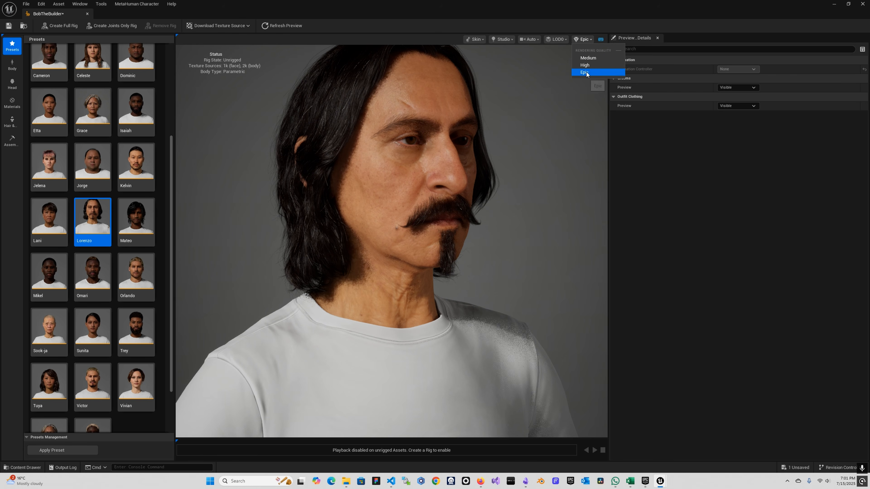
click(561, 27)
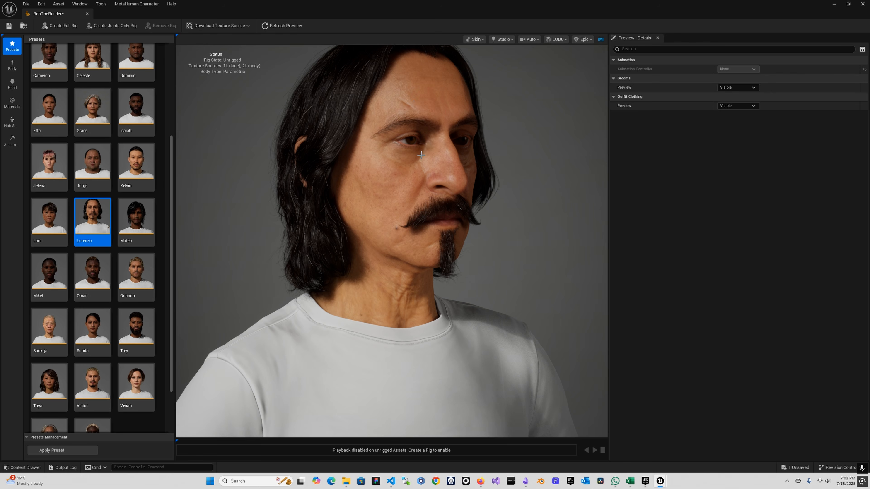
scroll(390, 127, up, 5)
scroll(389, 125, down, 1)
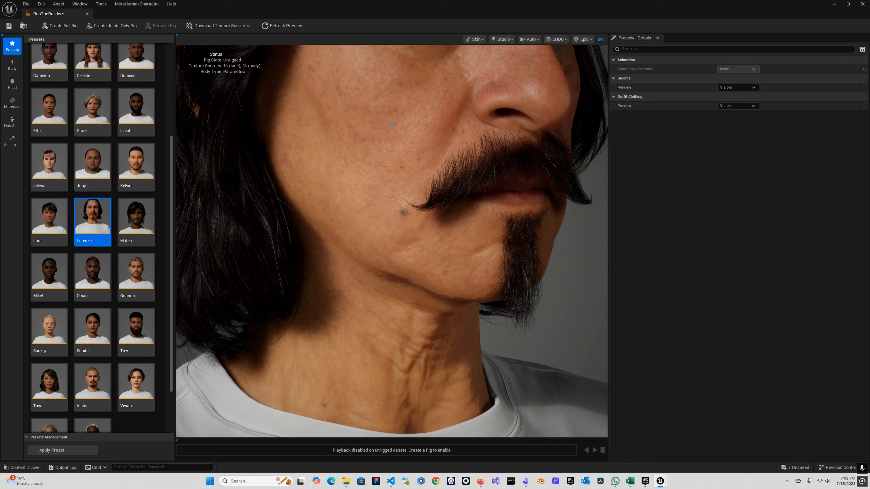
scroll(390, 127, down, 2)
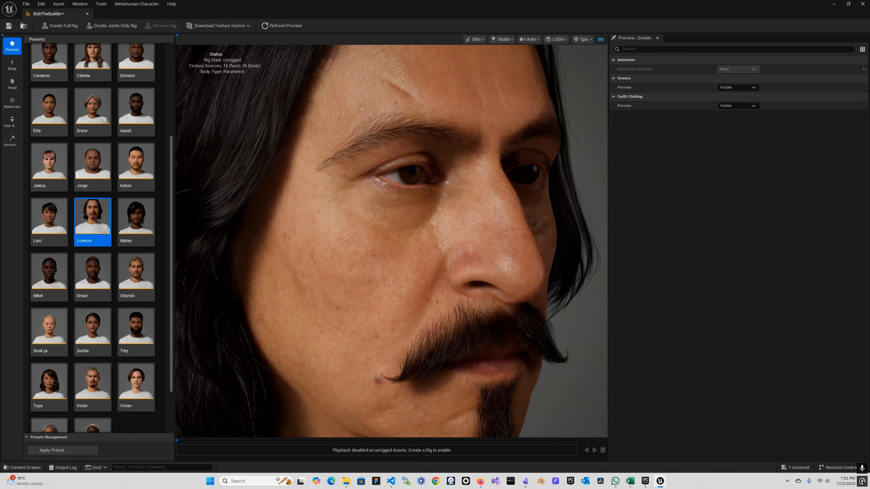
scroll(411, 131, up, 4)
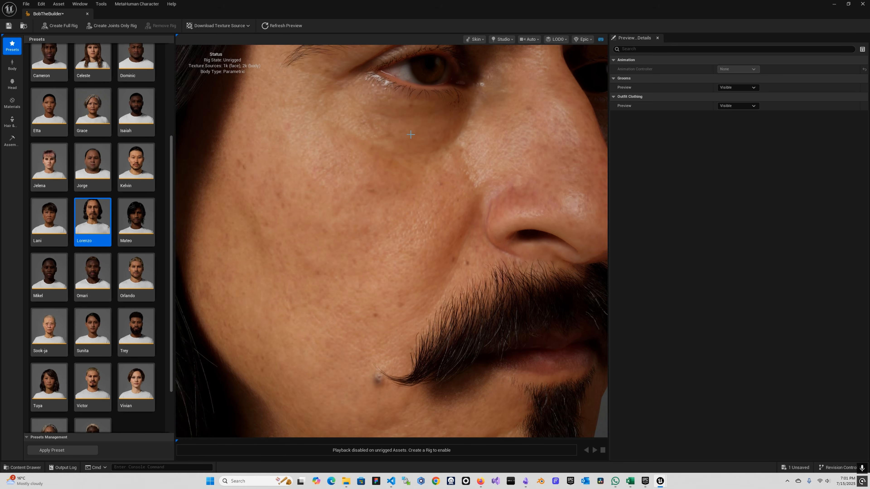
scroll(411, 134, down, 6)
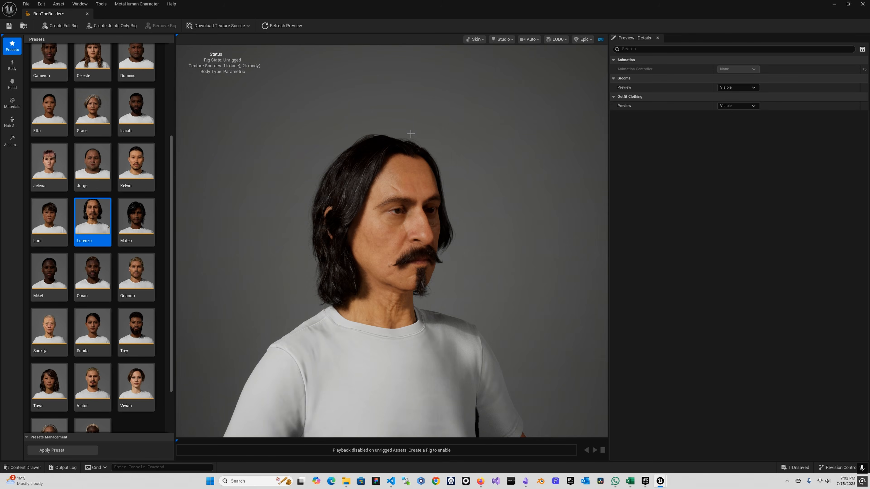
scroll(411, 133, up, 3)
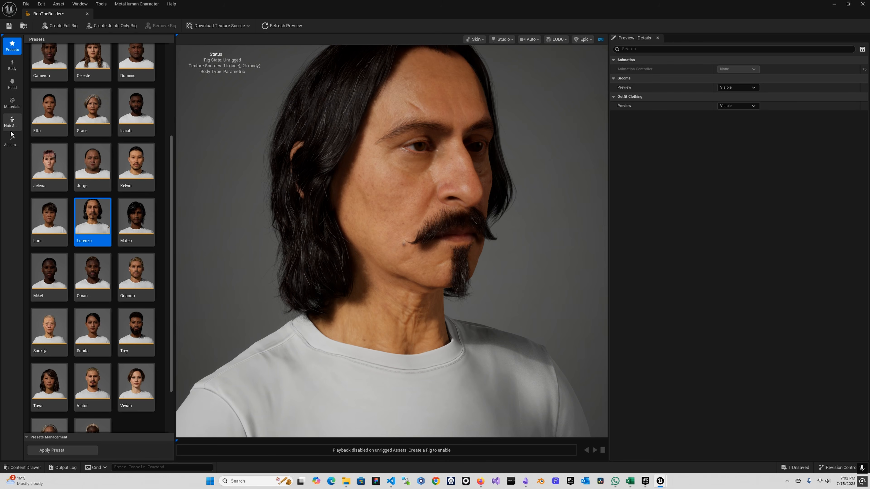
Step: Create a full rig for the character and download its 4k resolution texture sources
click(64, 26)
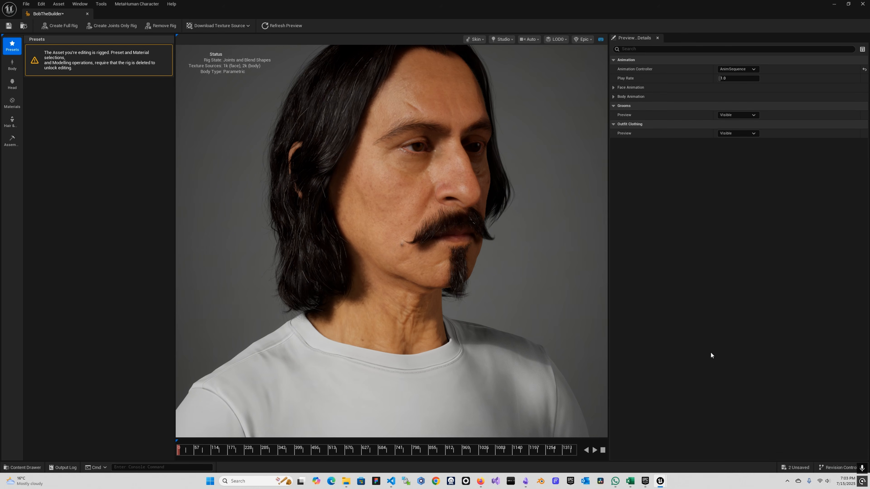
click(12, 141)
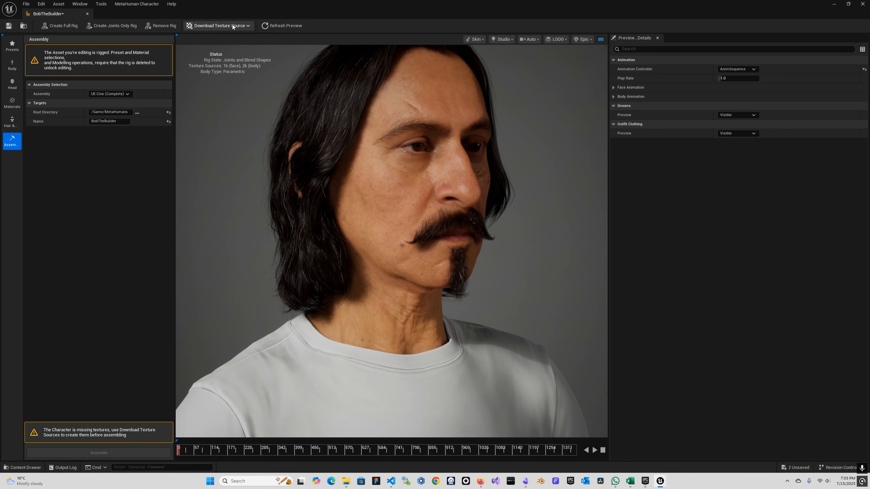
click(249, 26)
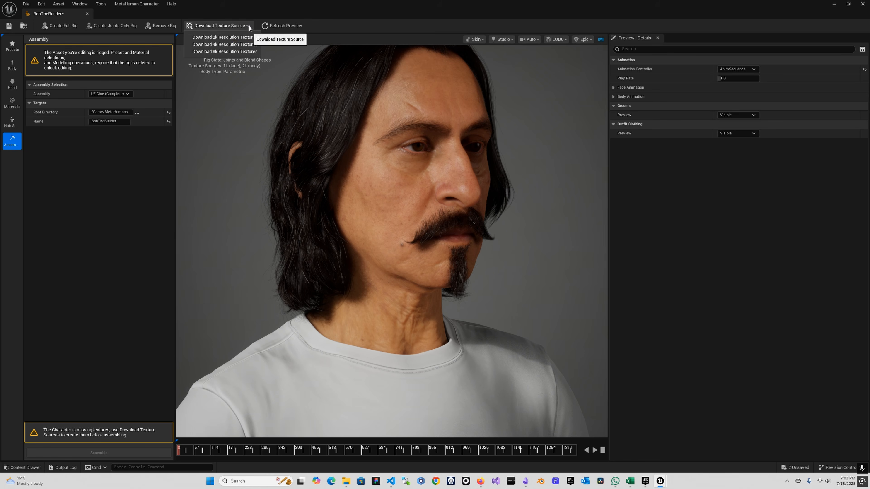
click(238, 45)
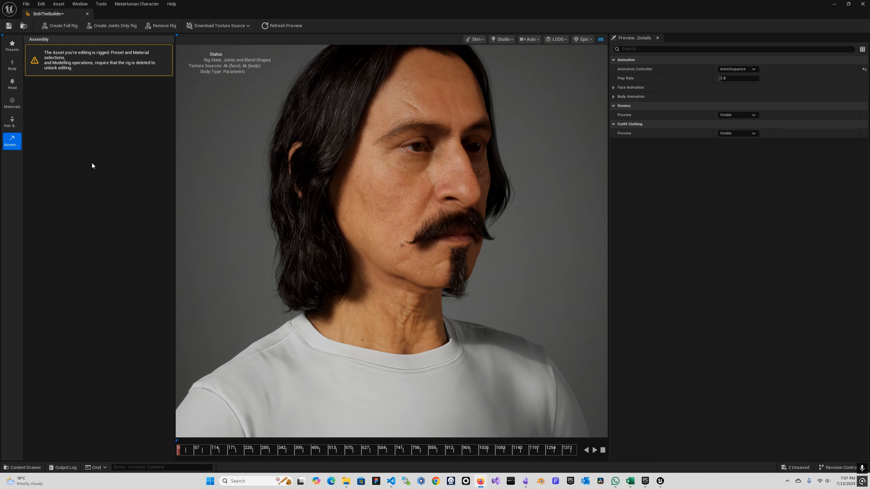
Step: Assemble the BobTheBuilder character with the UE Optimized assembly at High quality
click(10, 123)
click(12, 141)
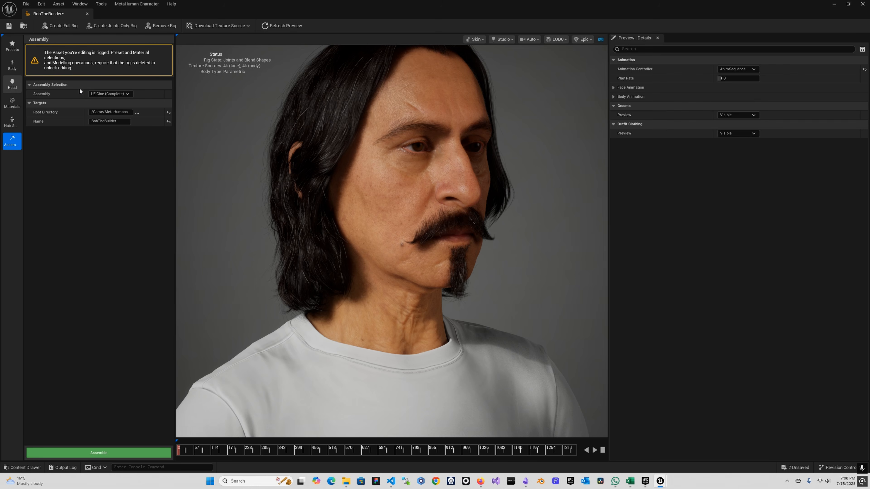
click(117, 93)
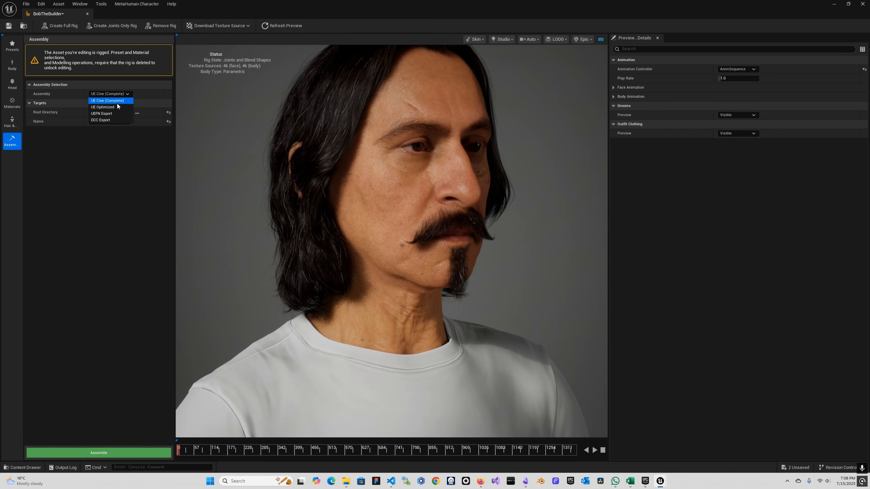
click(100, 108)
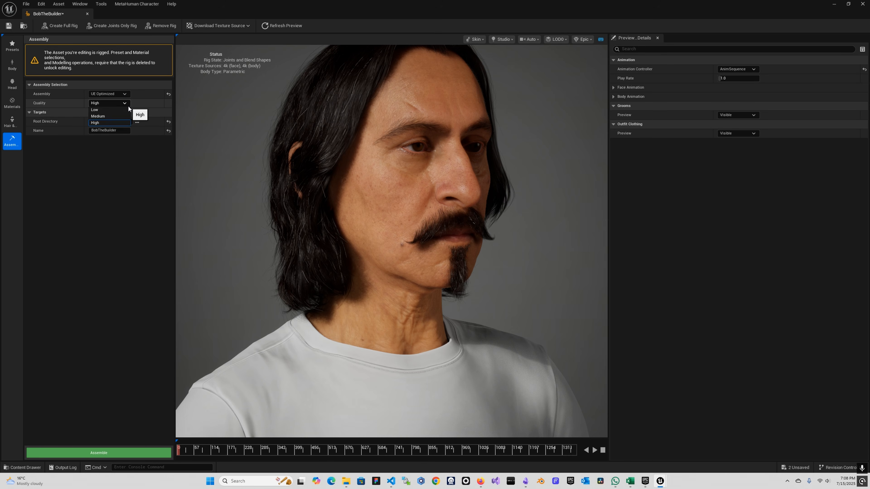
click(129, 106)
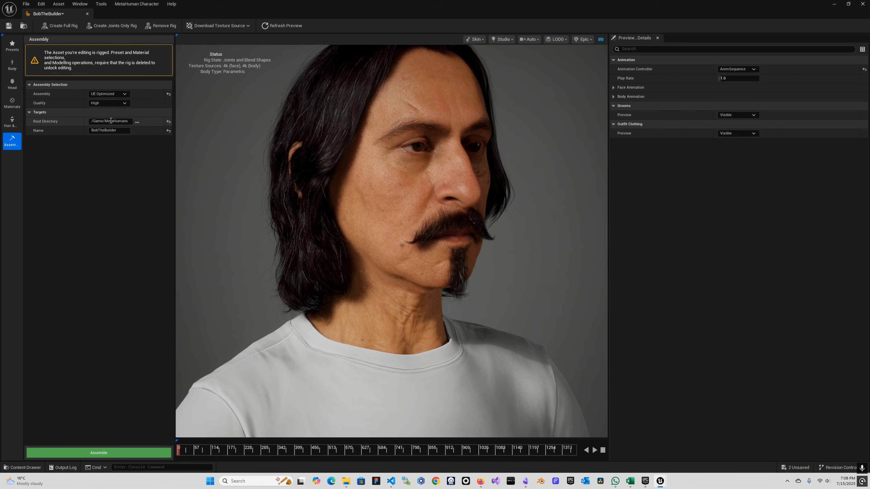
click(120, 130)
click(119, 149)
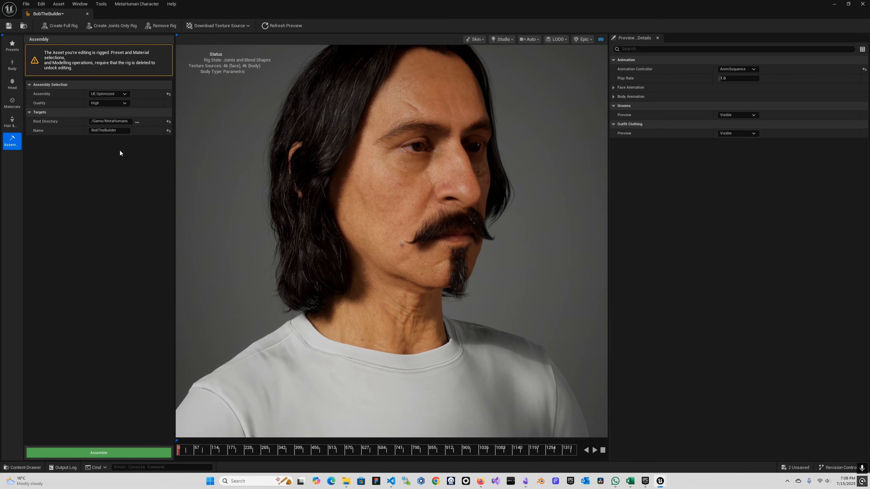
click(94, 452)
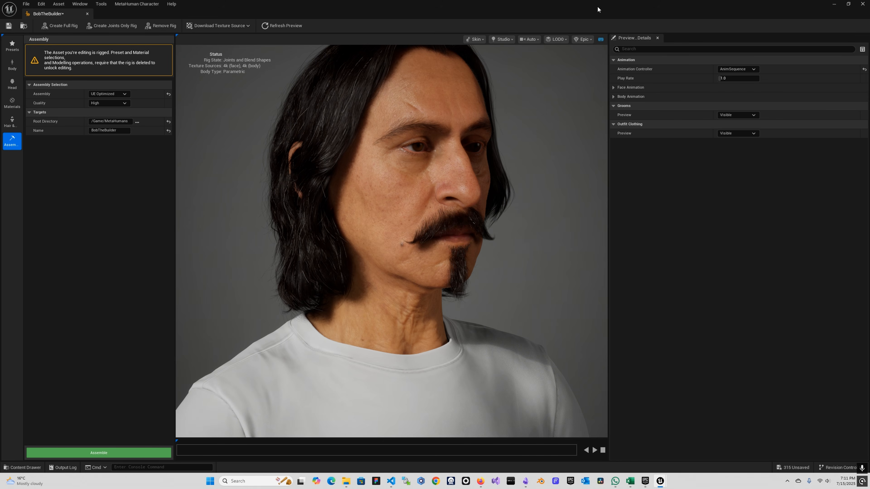
Step: Close the character editor, then open the BP_BobTheBuilder Blueprint from the Metahumans/BobTheBuilder folder in its 3D preview
click(861, 4)
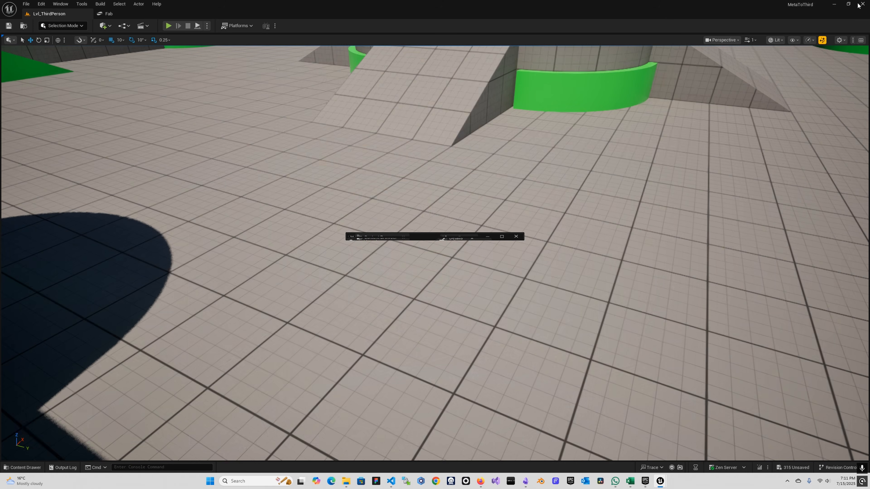
click(501, 236)
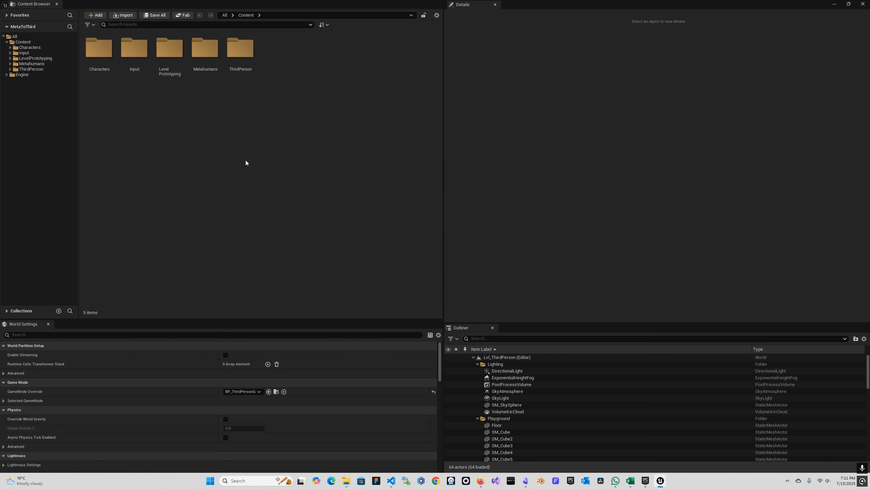
click(30, 63)
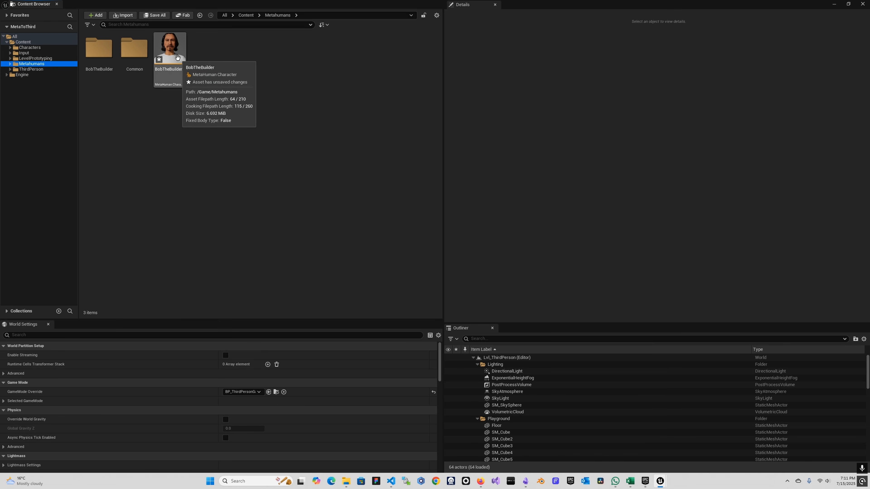
double_click(99, 49)
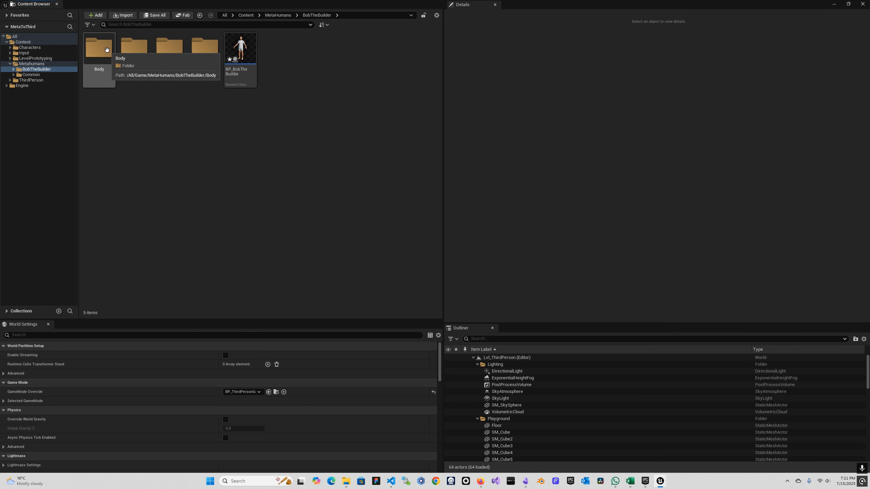
click(248, 55)
double_click(249, 55)
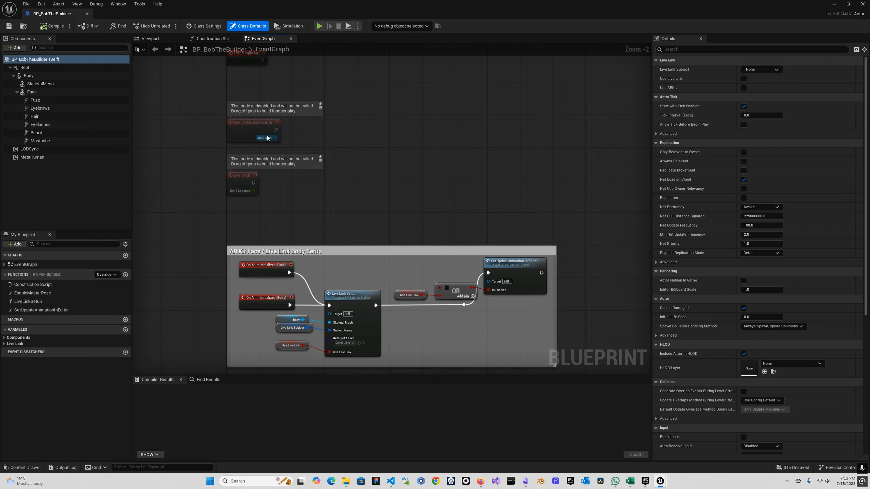
click(150, 38)
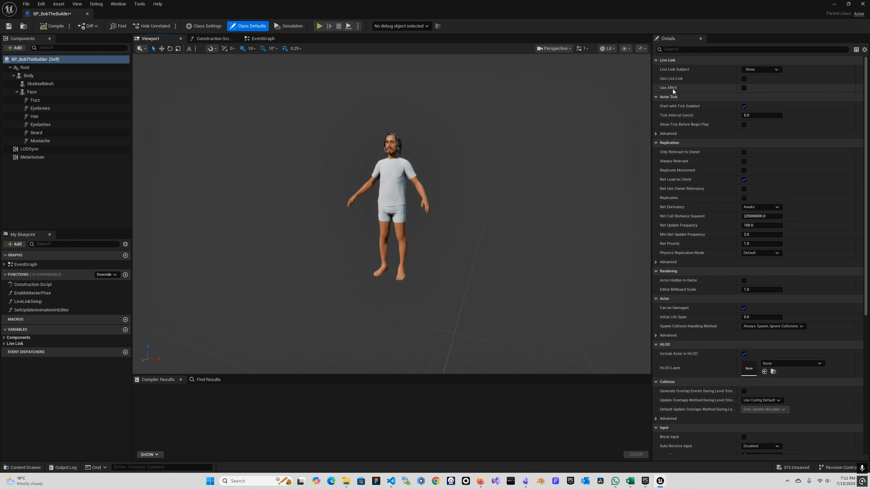
Step: Examine the BP_BobTheBuilder Blueprint's Root, Body, SkeletalMesh and Face components, its Construction Script and its Event Graph
click(25, 67)
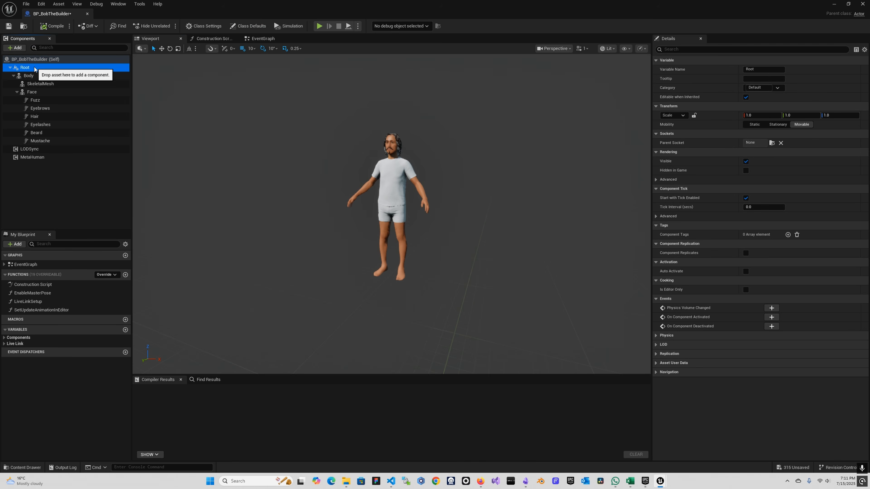
click(31, 76)
click(40, 84)
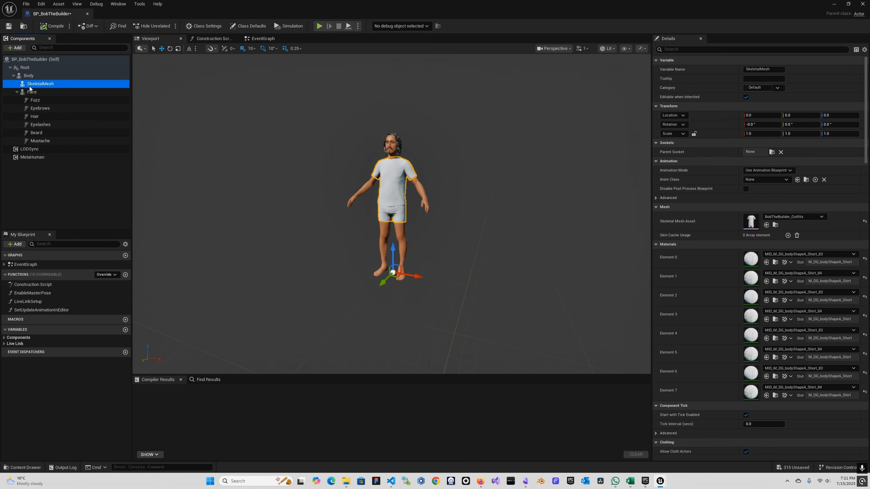
click(32, 92)
click(39, 84)
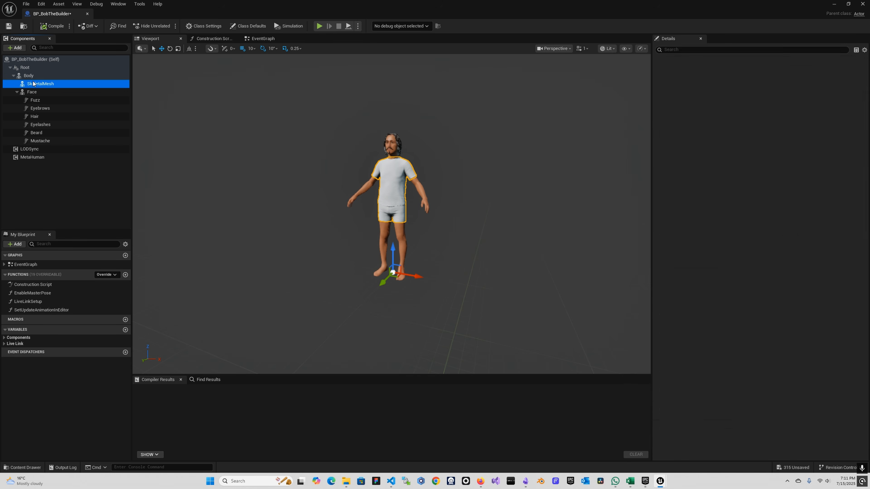
click(214, 40)
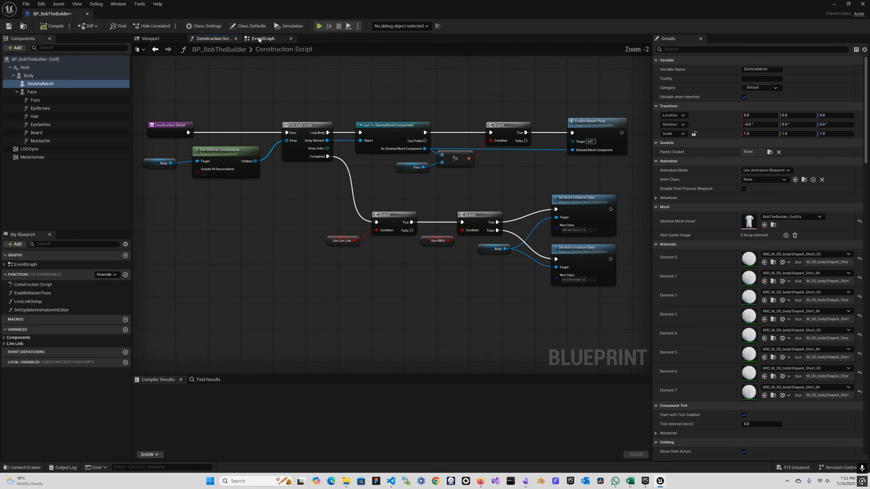
click(260, 38)
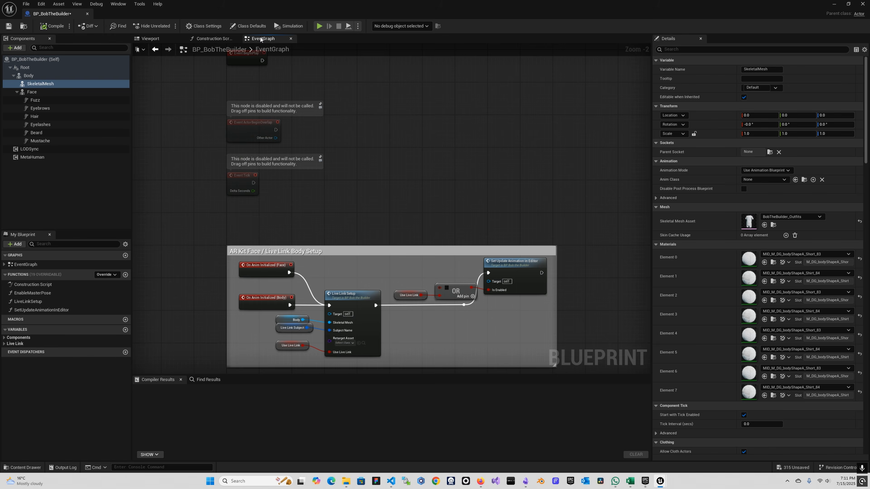
scroll(325, 191, down, 1)
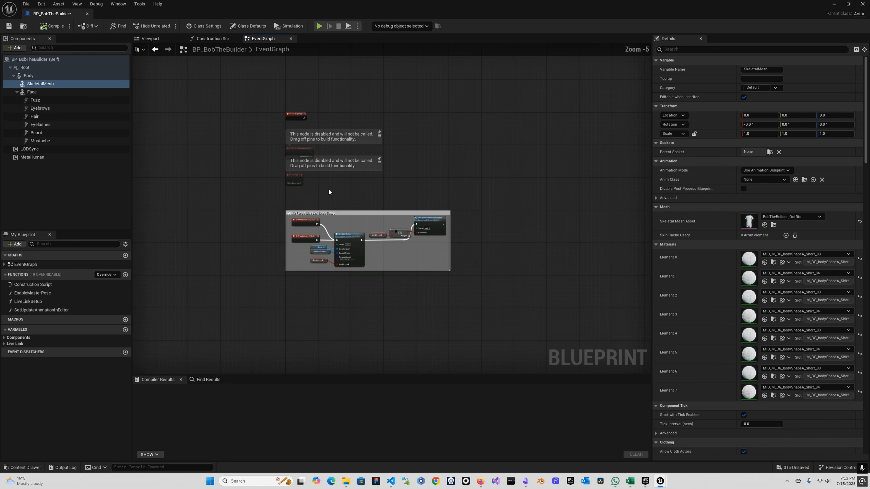
scroll(291, 212, up, 1)
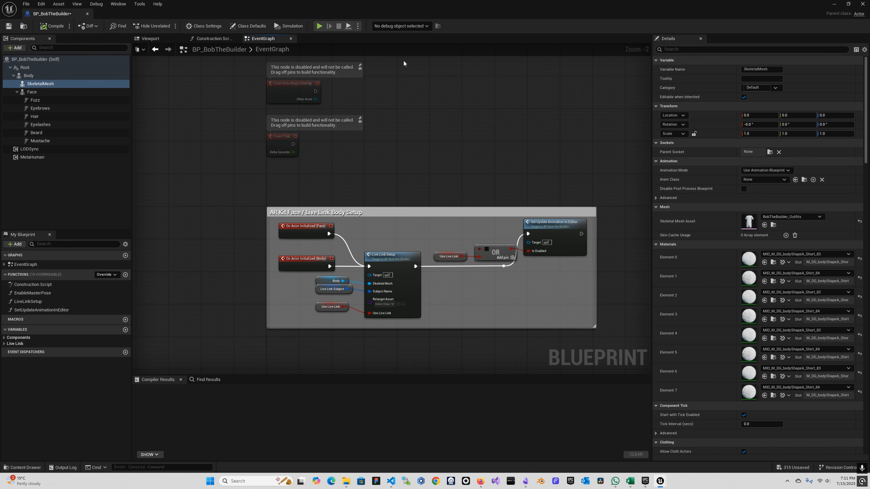
Step: Return to the level editor and show the contents of the ThirdPerson folder
click(833, 5)
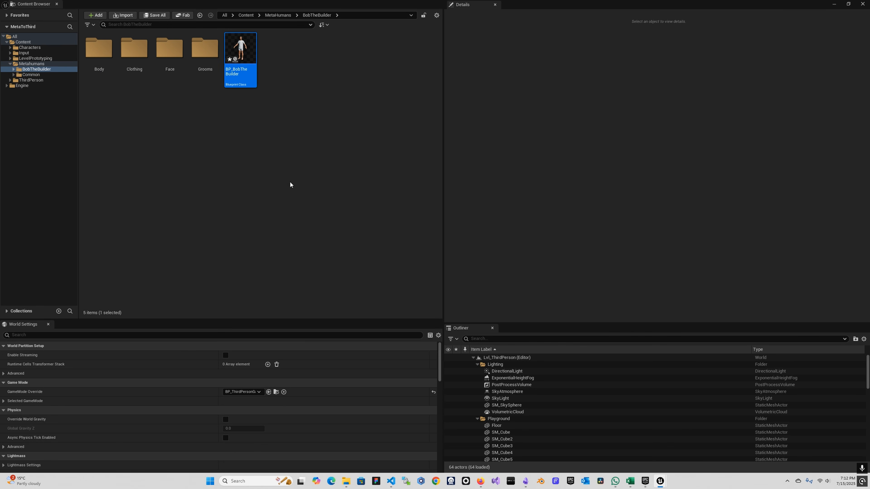
click(28, 83)
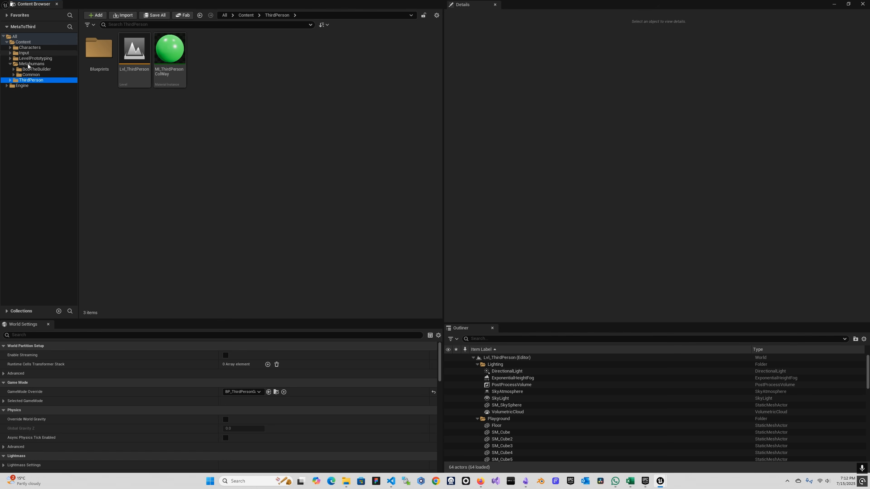
click(95, 16)
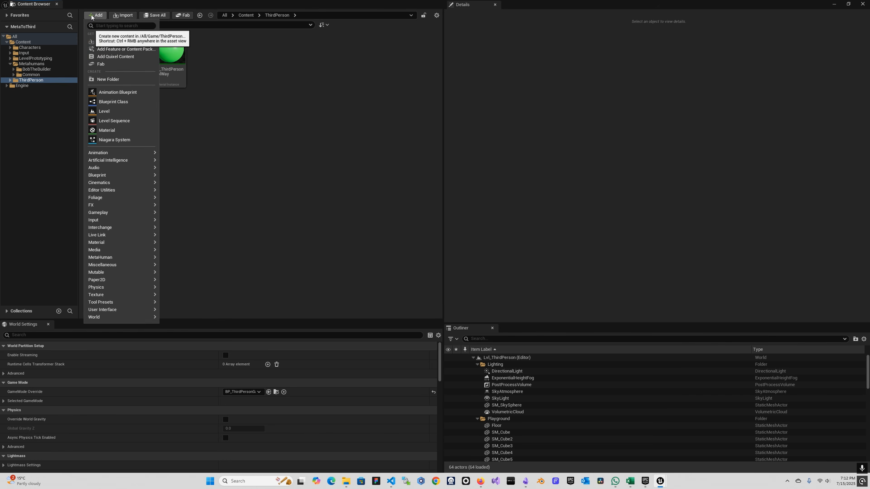
click(133, 50)
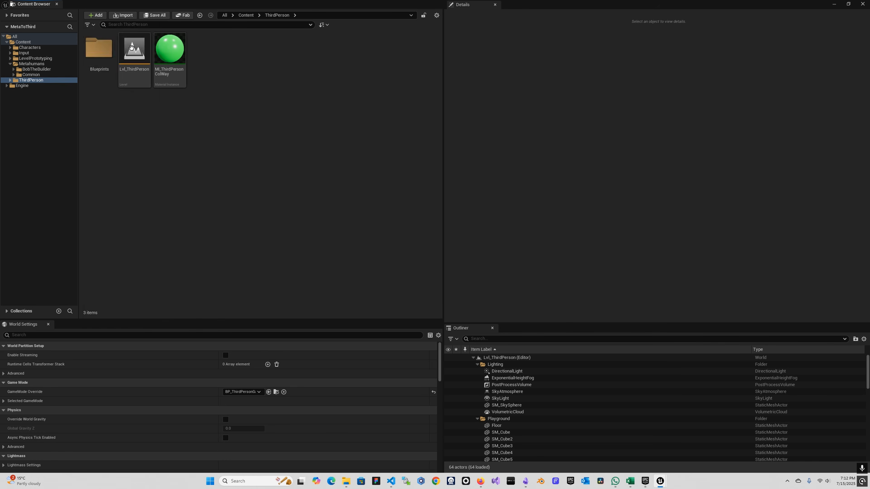
click(332, 212)
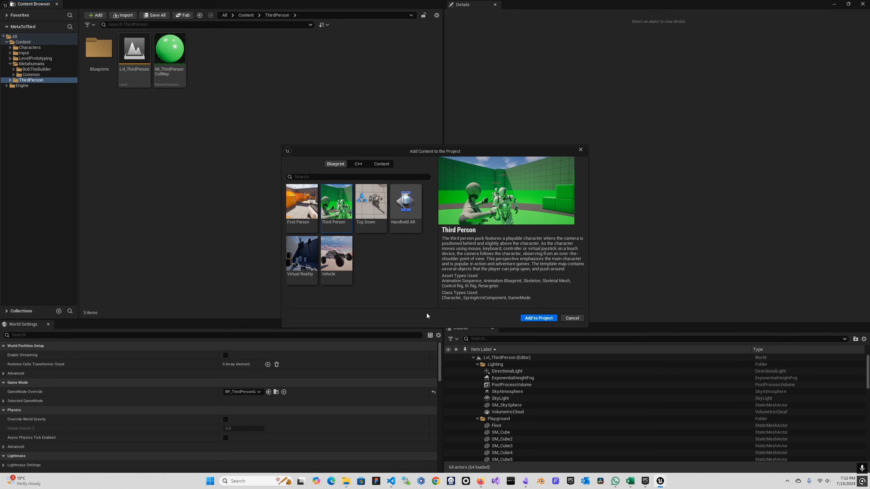
click(572, 318)
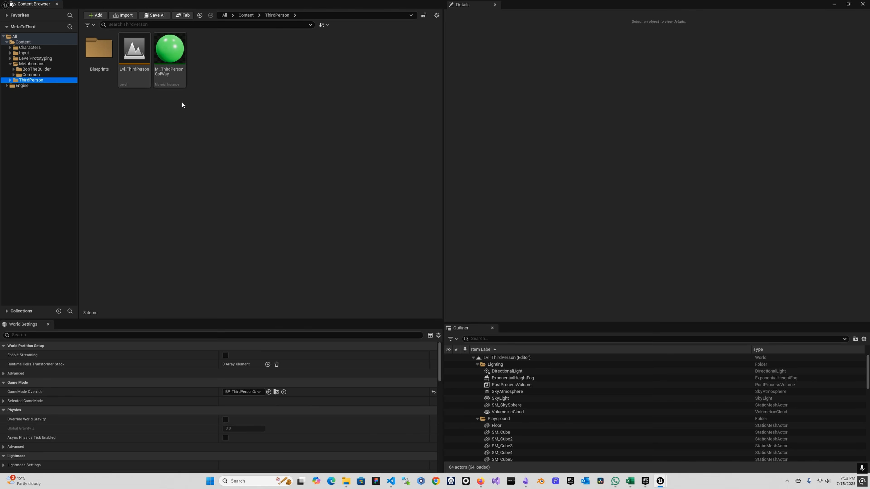
Step: Open the BP_ThirdPersonCharacter Blueprint from ThirdPerson/Blueprints, and reopen BP_BobTheBuilder alongside it
double_click(97, 49)
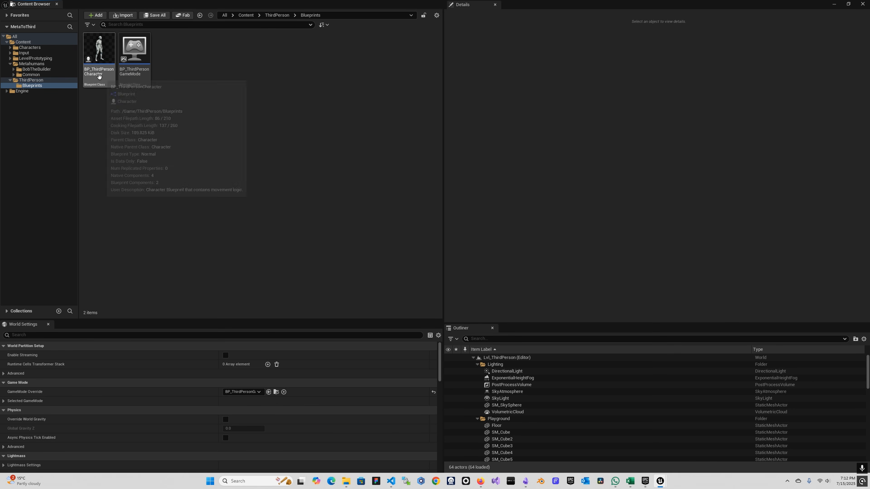
double_click(99, 82)
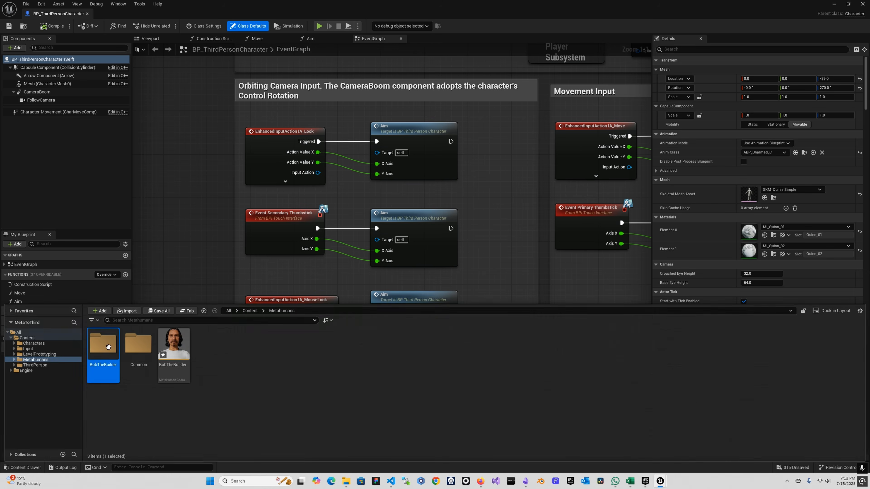
key(ctrl+space)
double_click(240, 346)
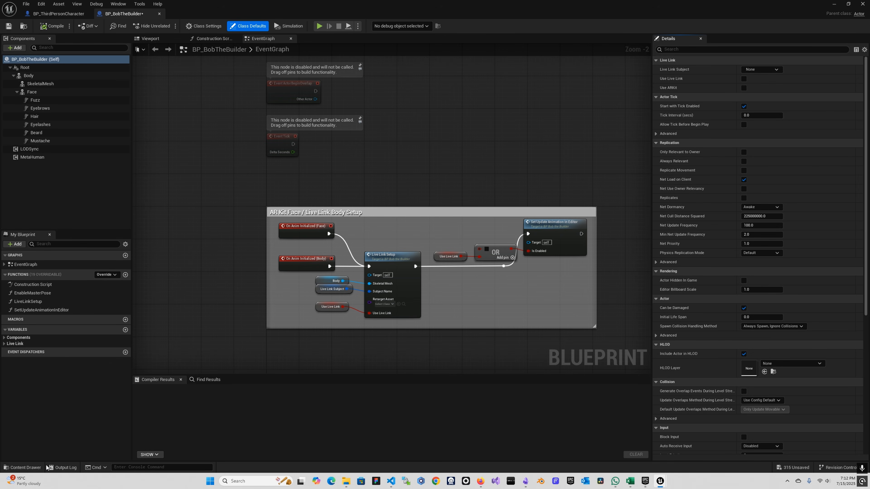
Step: Save all unsaved content in the project
click(38, 467)
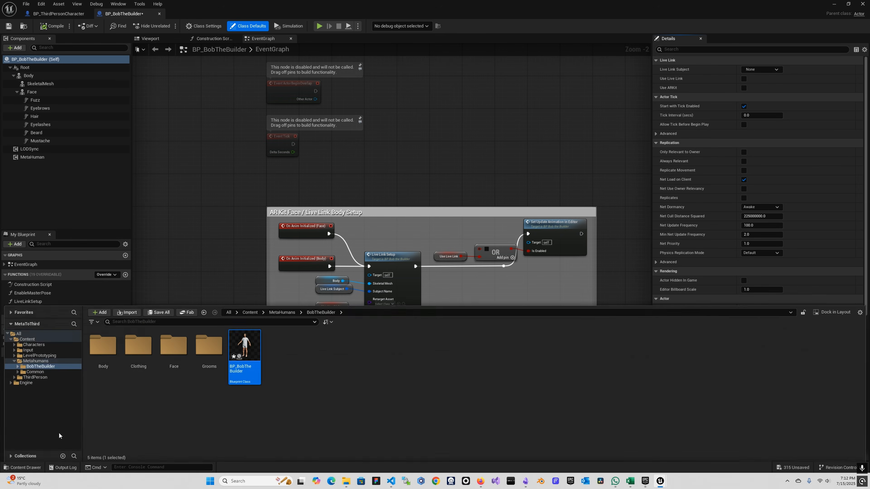
click(159, 312)
click(486, 316)
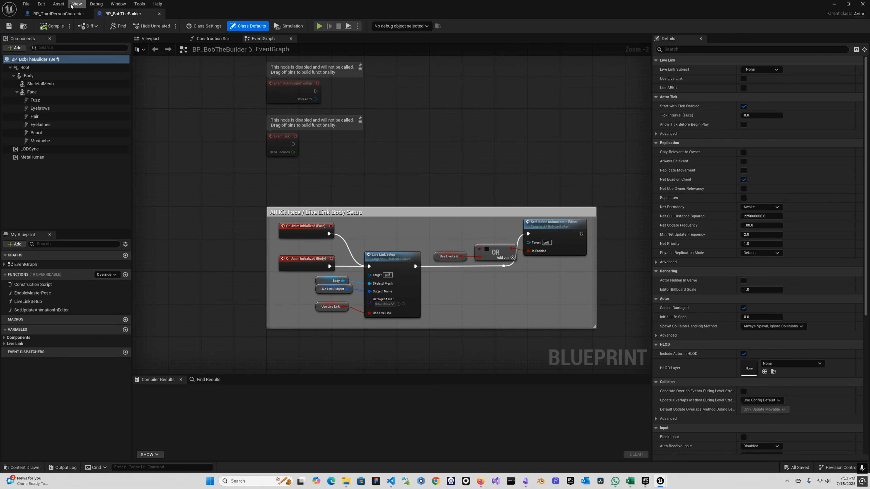
Step: Set the LODSync component's Forced LOD to 1 and its Num LODs to 2, checking the character in the 3D preview
click(150, 39)
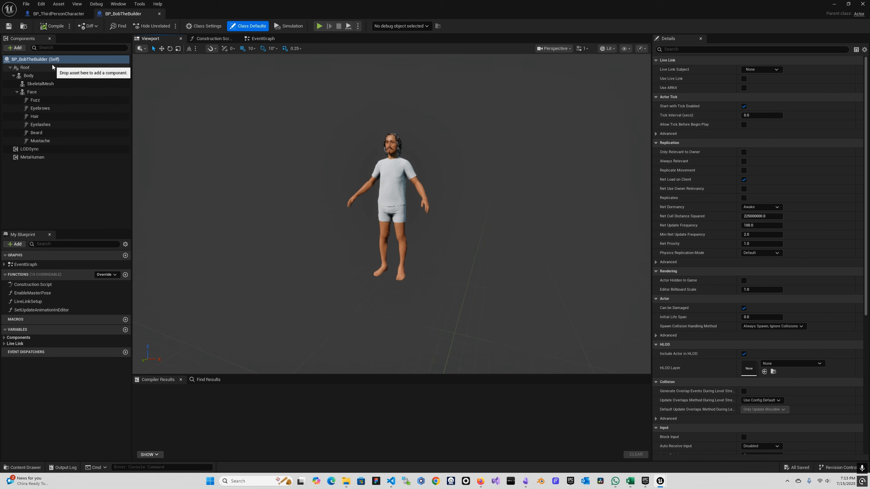
click(34, 151)
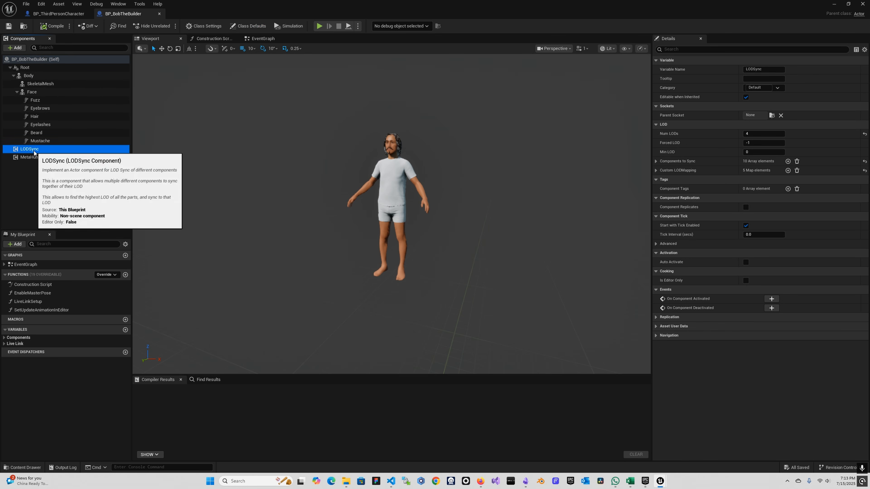
scroll(392, 142, up, 6)
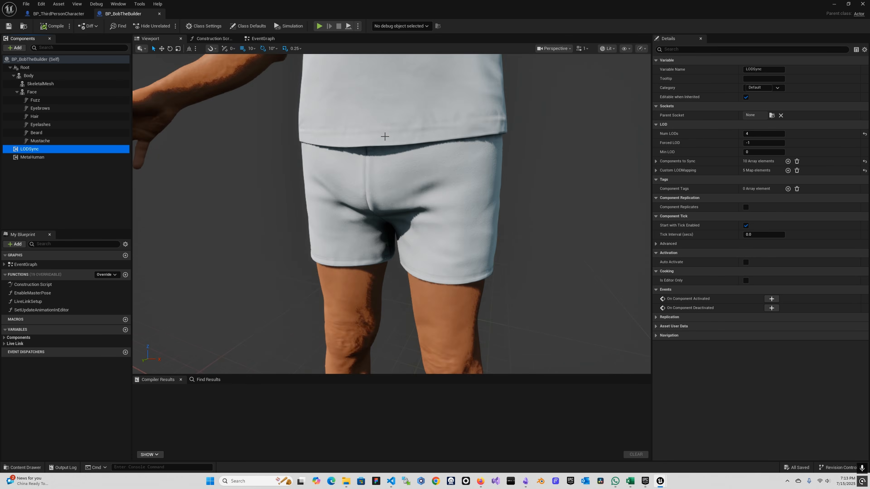
middle_drag(383, 125, 363, 69)
scroll(444, 122, down, 5)
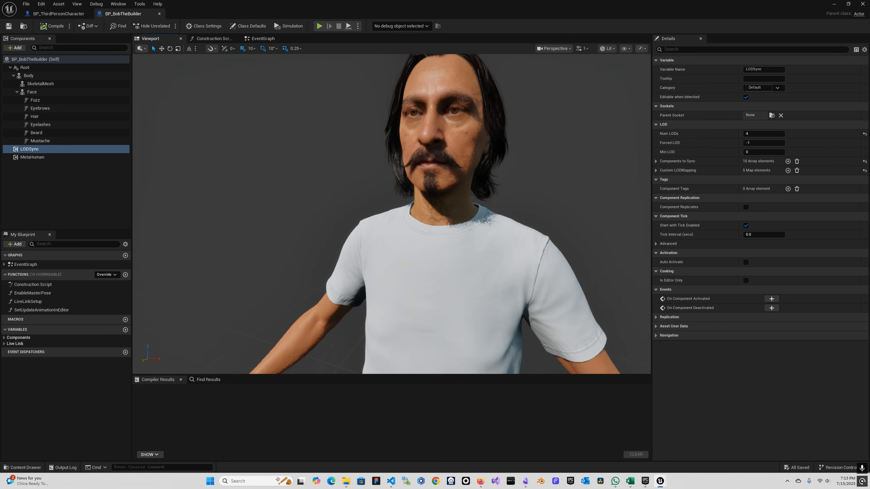
scroll(443, 122, down, 2)
scroll(460, 167, up, 6)
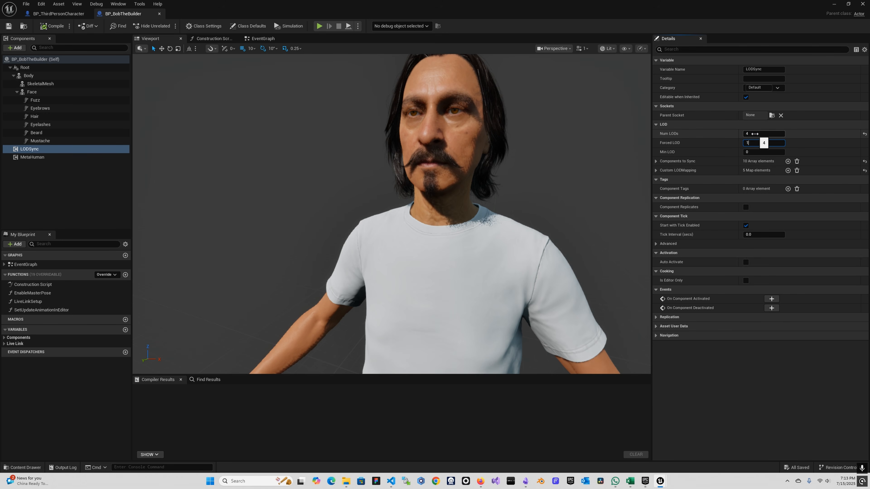
click(753, 133)
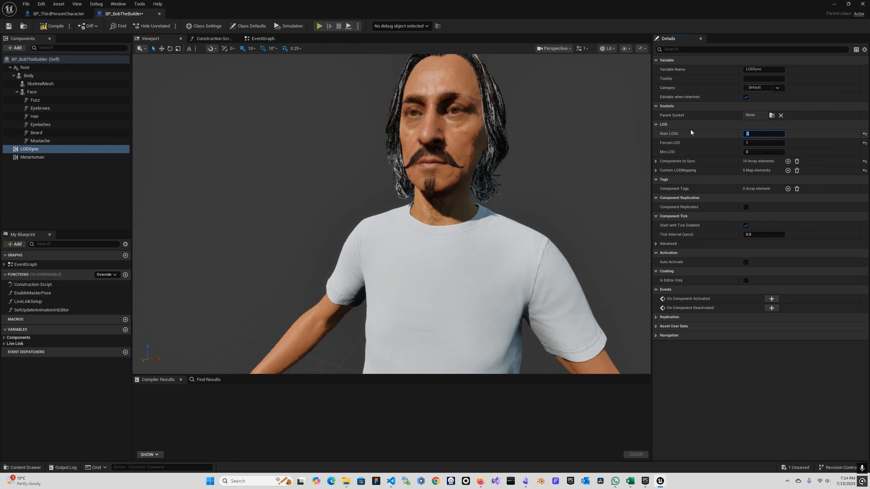
right_drag(499, 133, 505, 154)
scroll(505, 153, down, 5)
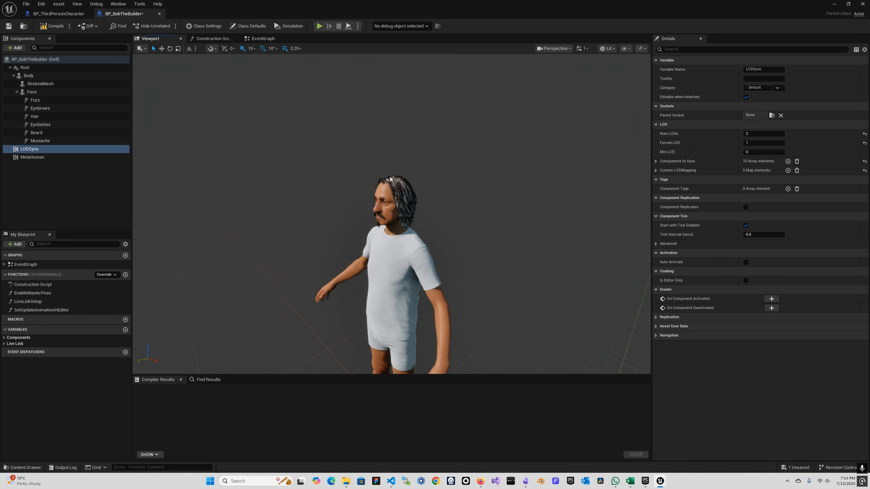
Step: Inspect the Face component, return to LODSync and compile the BP_BobTheBuilder Blueprint
click(380, 208)
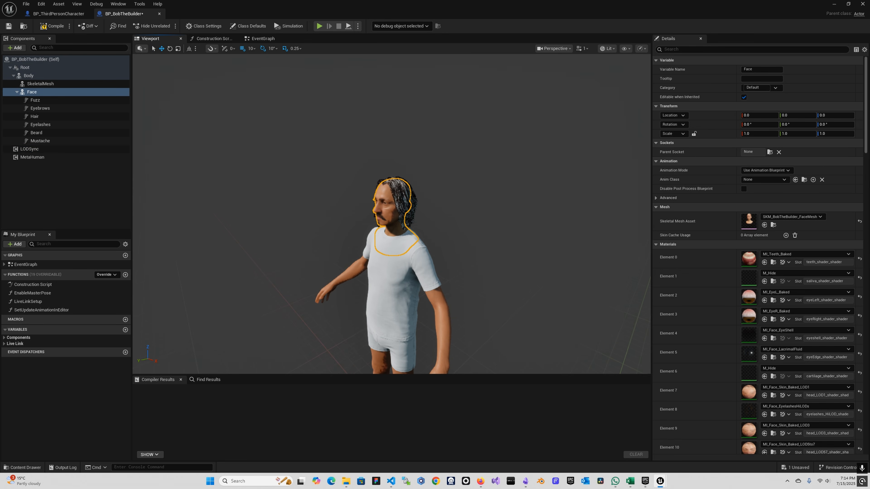
click(32, 91)
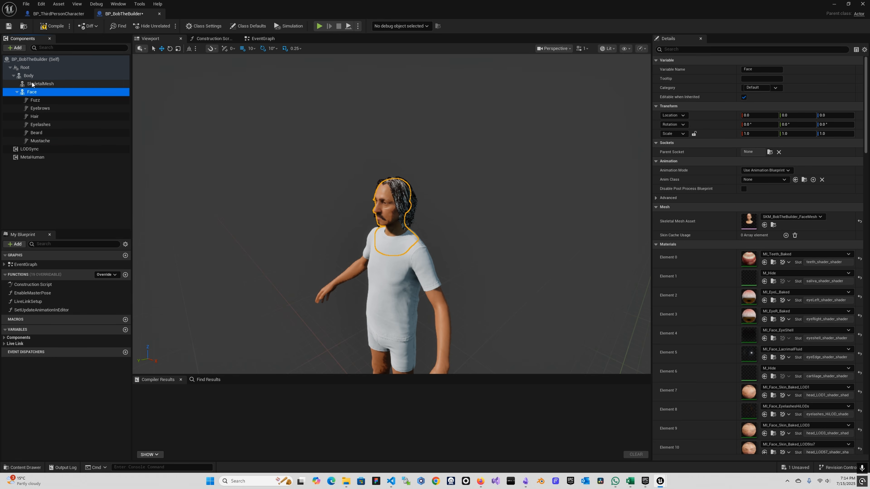
click(17, 92)
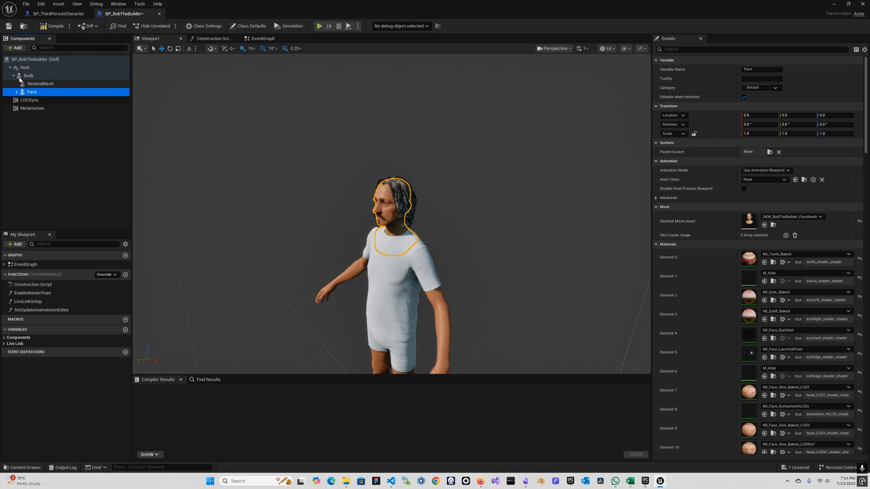
click(27, 101)
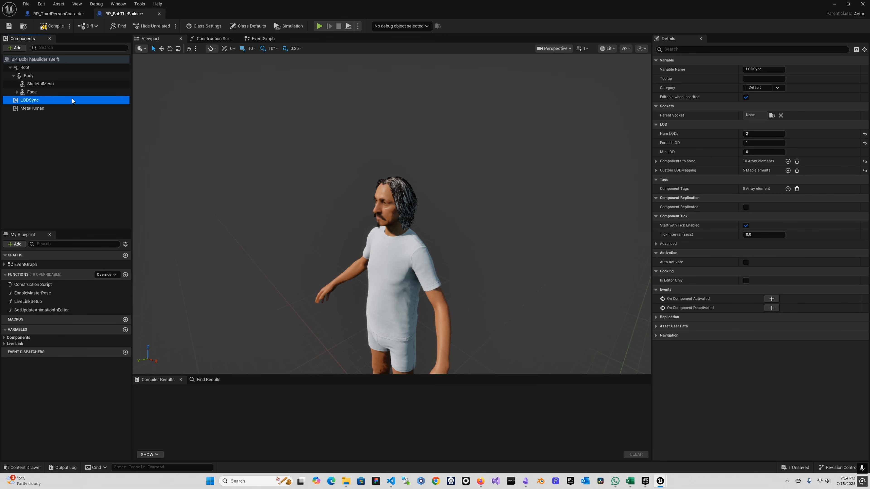
click(51, 26)
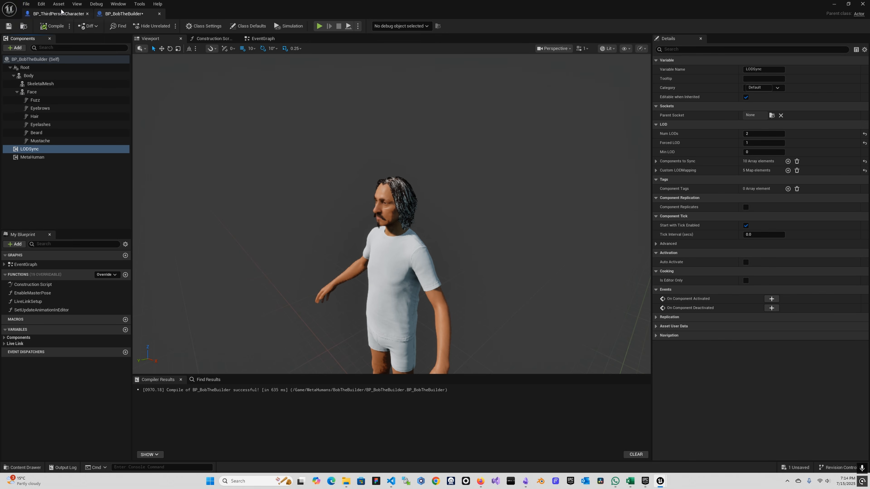
Step: Copy the Body, SkeletalMesh, Face, all facial hair and groom components, LODSync and MetaHuman from BP_BobTheBuilder
click(38, 91)
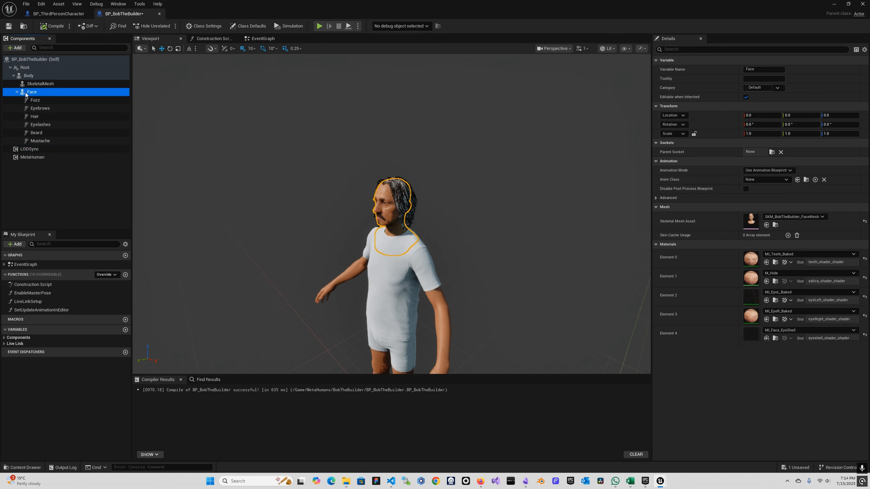
key(ctrl+z)
click(28, 75)
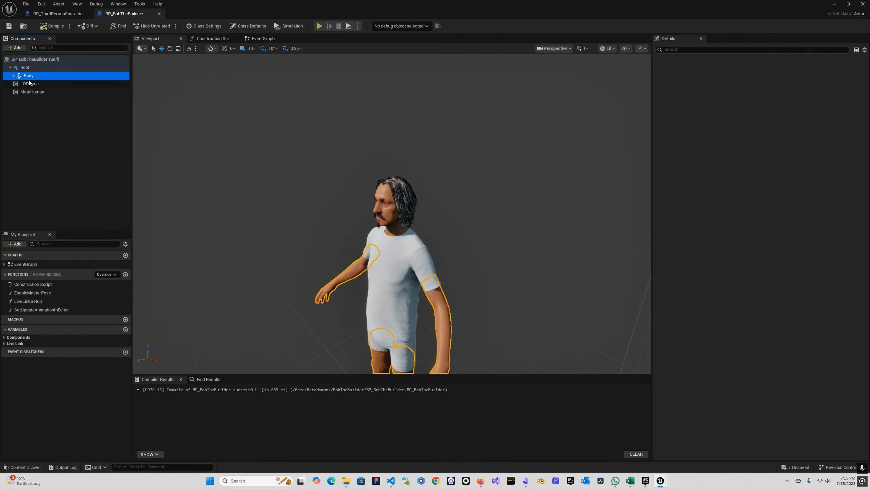
shift+click(30, 92)
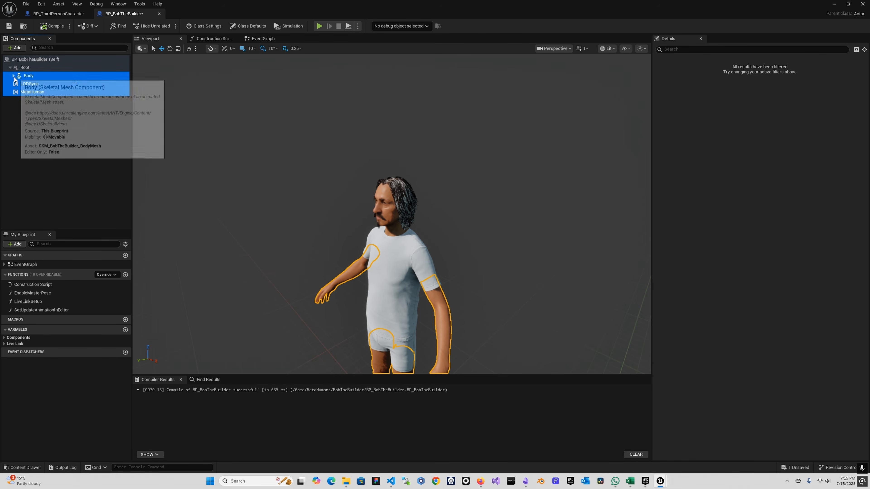
click(13, 76)
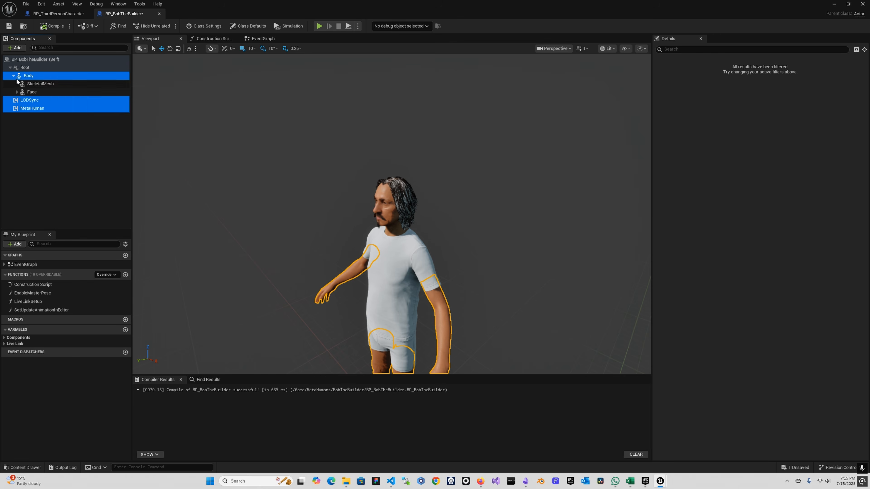
ctrl+click(31, 84)
click(17, 92)
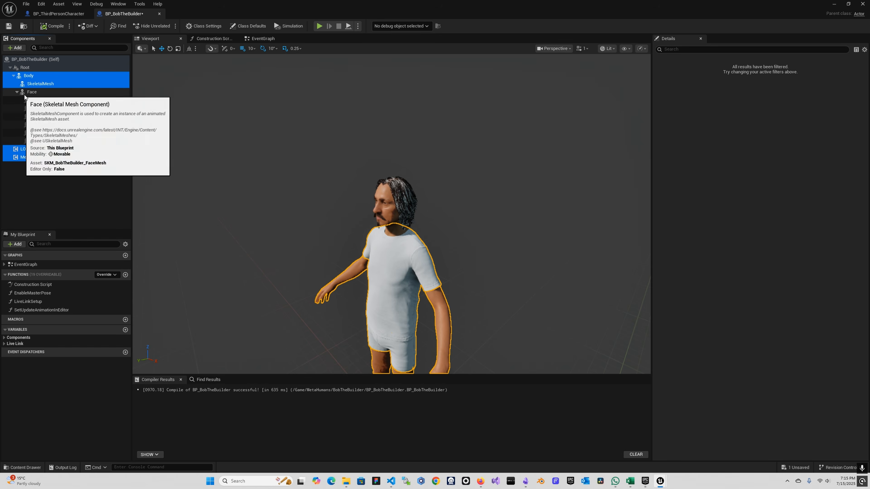
ctrl+click(32, 91)
ctrl+click(34, 100)
ctrl+click(40, 108)
ctrl+click(36, 116)
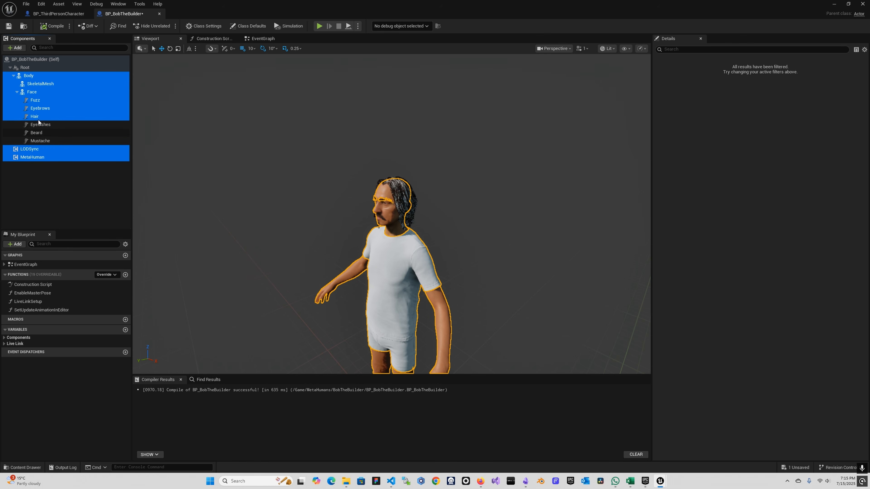
ctrl+click(39, 124)
ctrl+click(43, 132)
ctrl+click(41, 141)
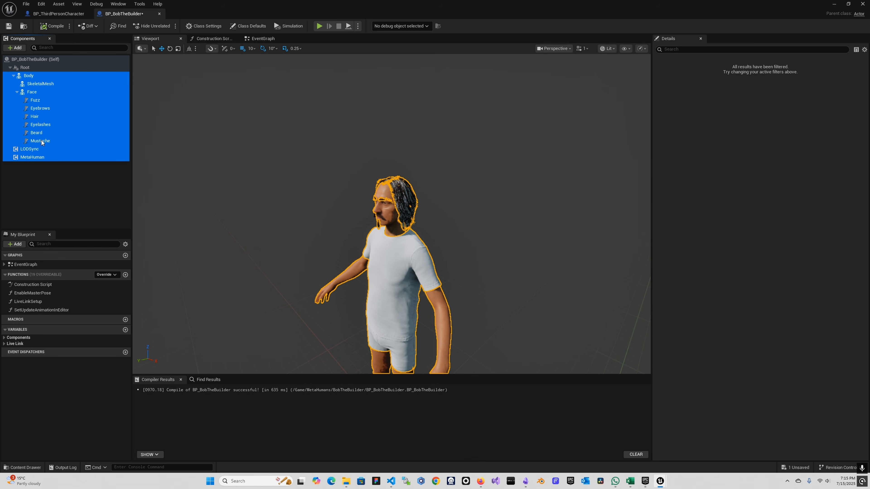
right_click(26, 77)
click(53, 105)
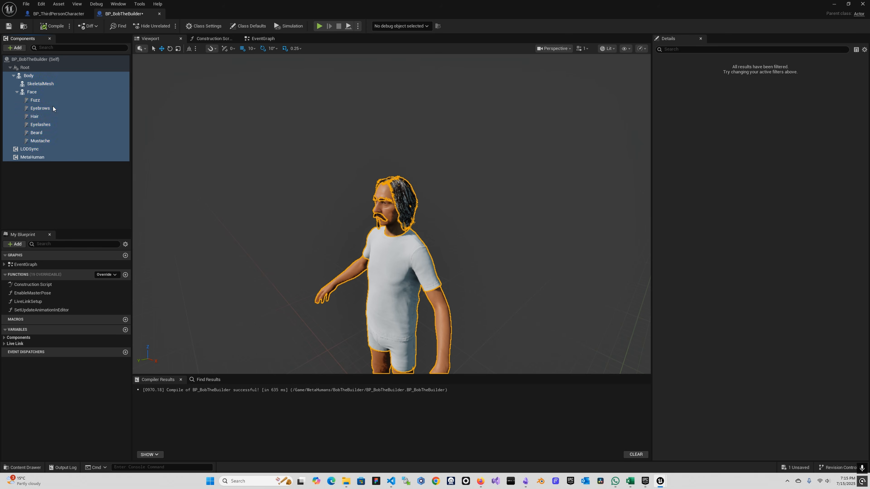
Step: Paste the copied MetaHuman components into BP_ThirdPersonCharacter with its Mesh component selected
click(67, 15)
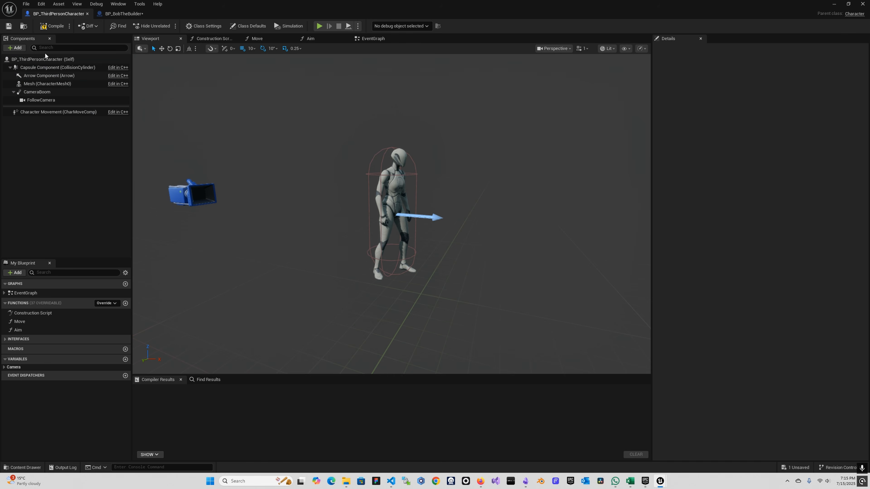
click(38, 84)
right_click(37, 85)
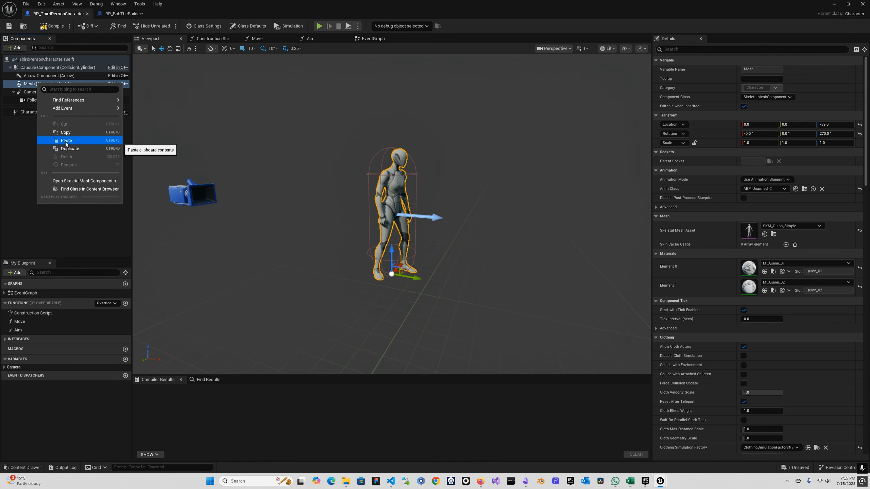
click(65, 141)
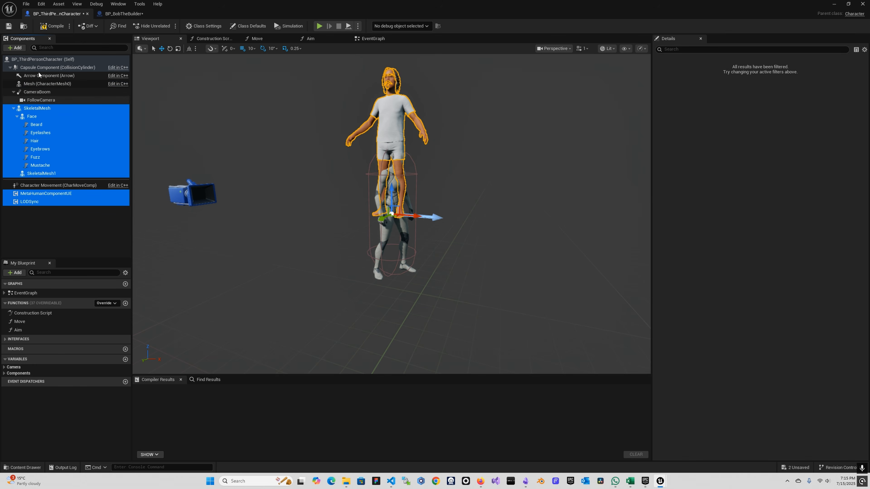
Step: Reparent the pasted SkeletalMesh component, including its Face and clothing children, under Mesh (CharacterMesh0)
click(13, 92)
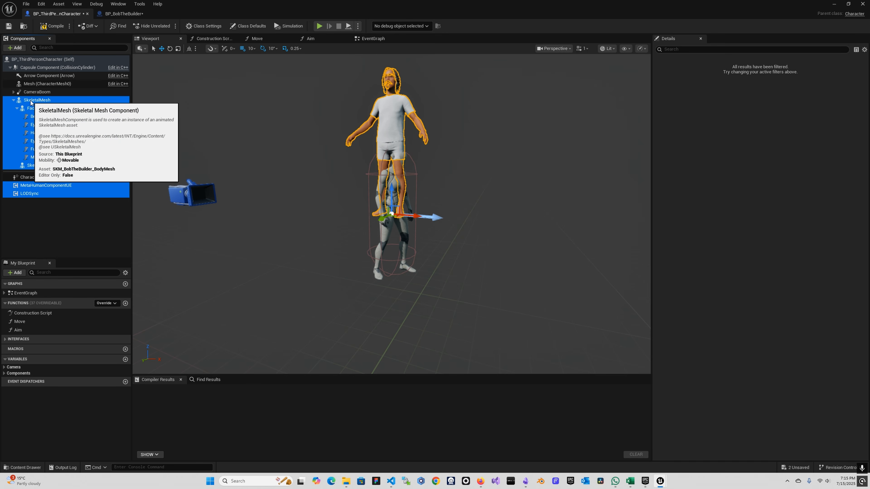
drag(30, 102, 34, 84)
click(26, 103)
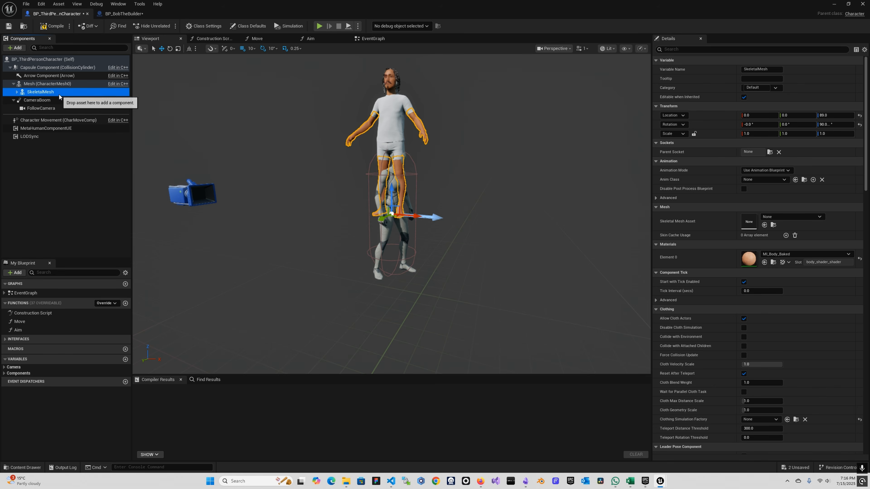
Step: Compare the pasted hierarchy with BP_BobTheBuilder and rename the SkeletalMesh component directly under Mesh to Body
click(17, 92)
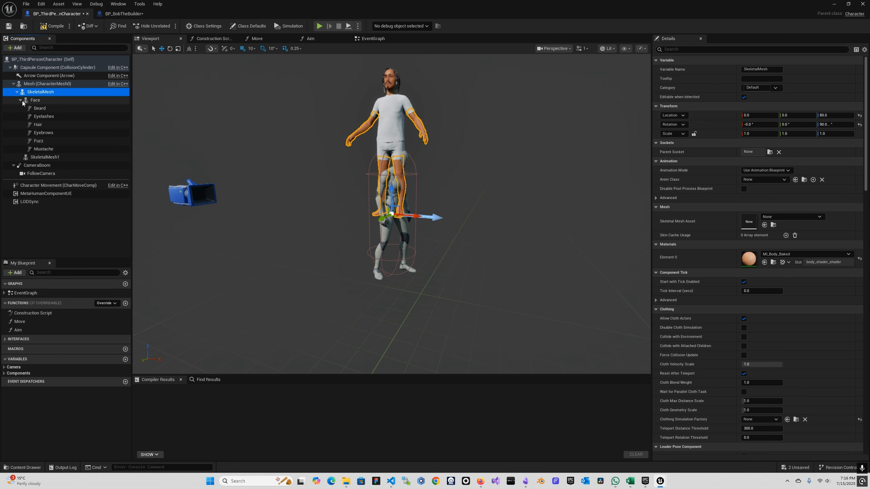
click(32, 108)
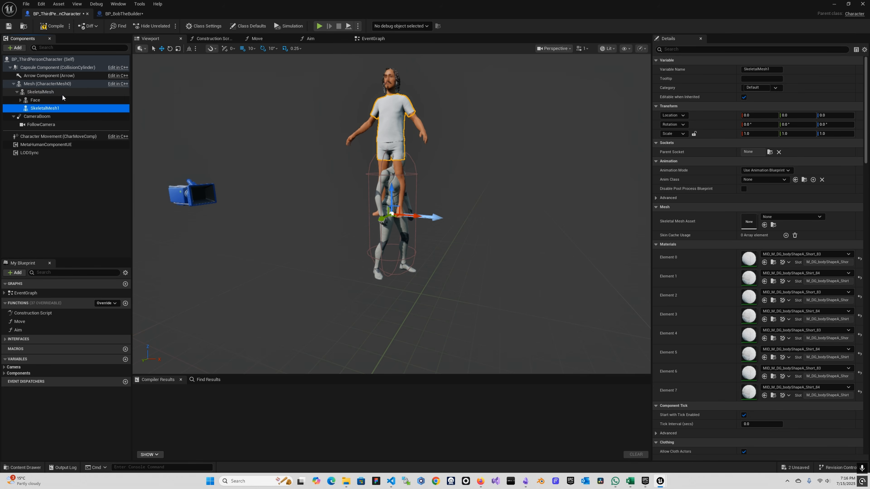
click(42, 92)
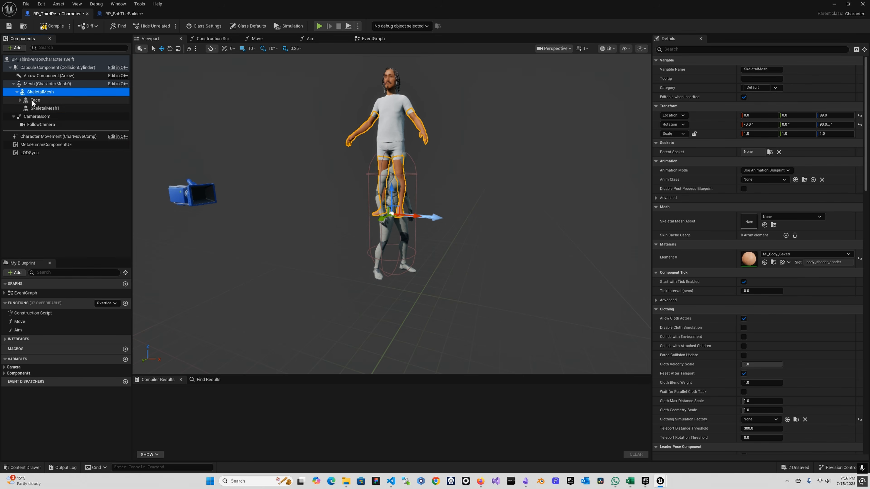
click(39, 109)
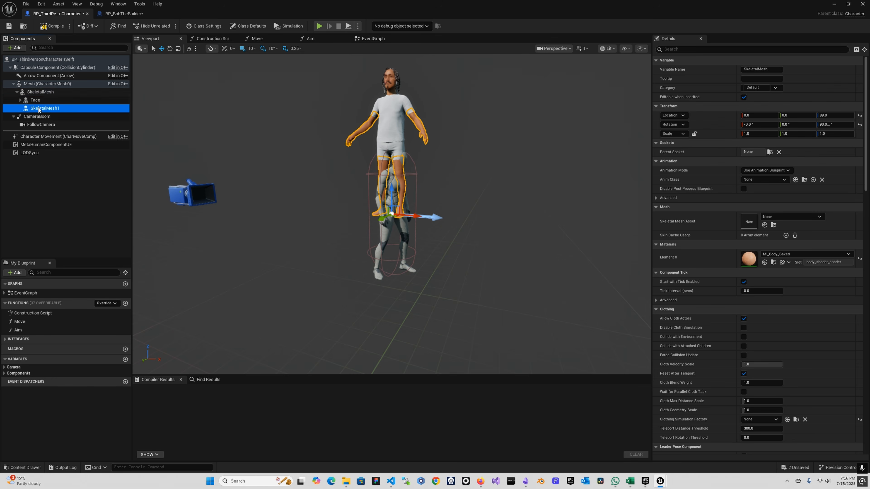
click(121, 14)
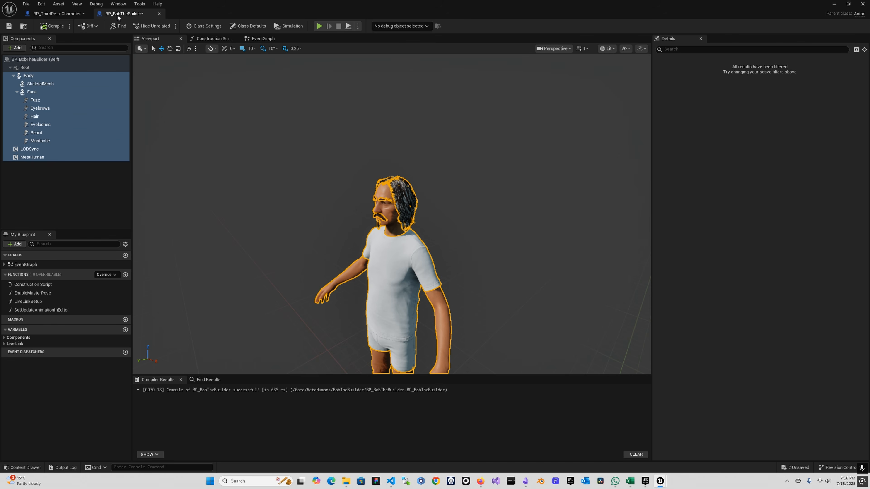
click(31, 92)
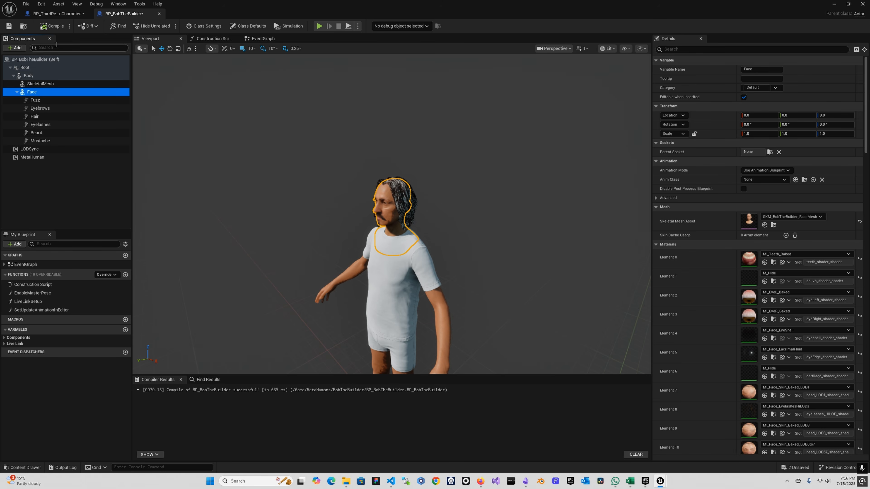
click(57, 14)
click(39, 92)
right_click(39, 92)
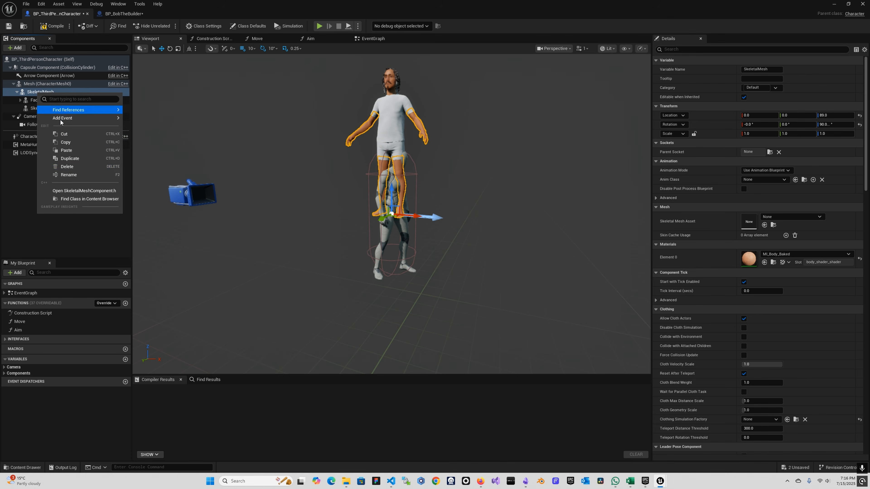
click(68, 175)
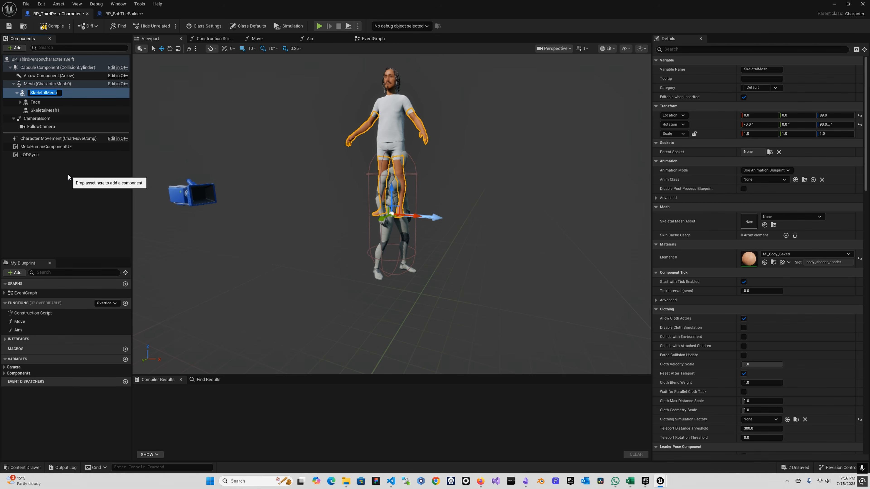
text(Body)
key(Return)
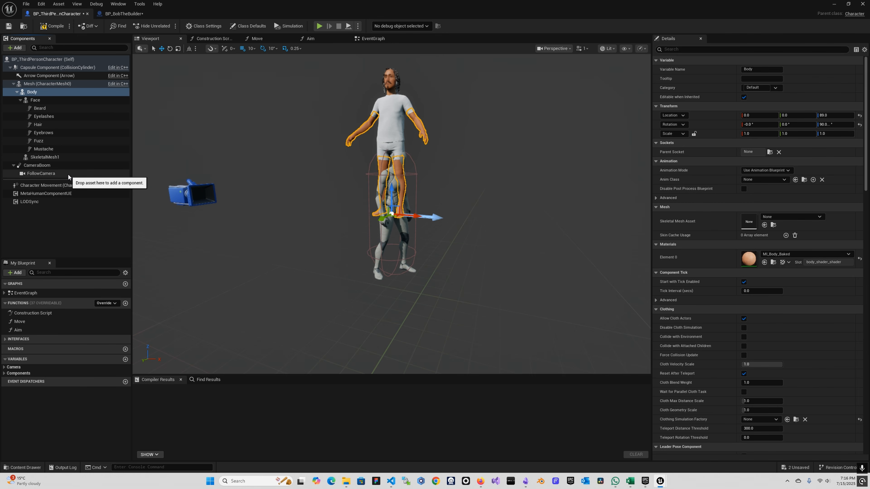
Step: Check the names in BP_BobTheBuilder and rename the SkeletalMesh1 component under Body to SkeletalMesh in BP_ThirdPersonCharacter
click(124, 14)
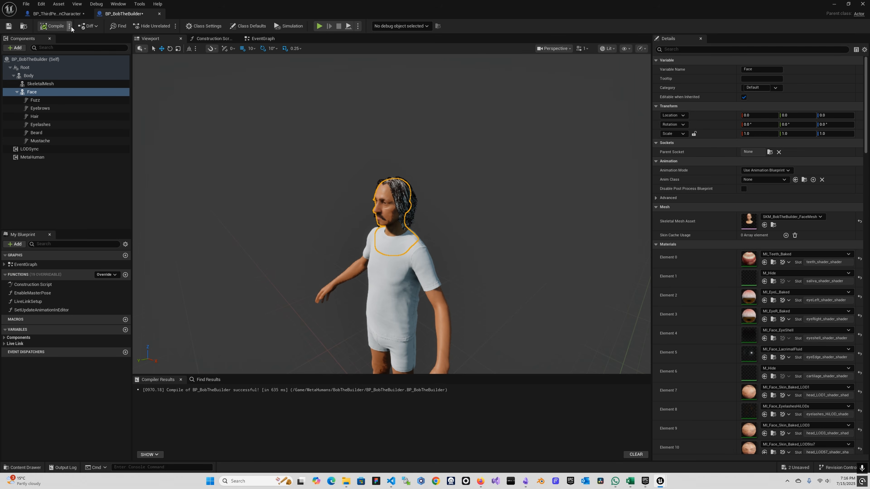
click(68, 16)
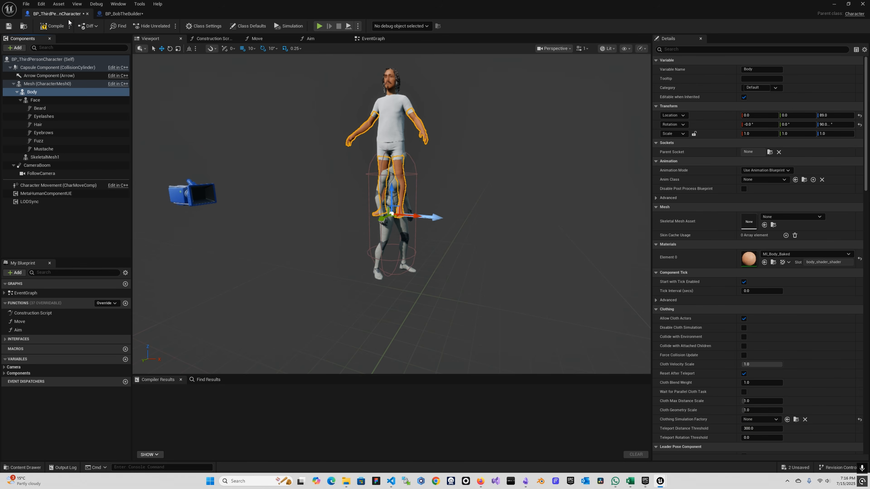
click(20, 101)
click(47, 108)
right_click(49, 109)
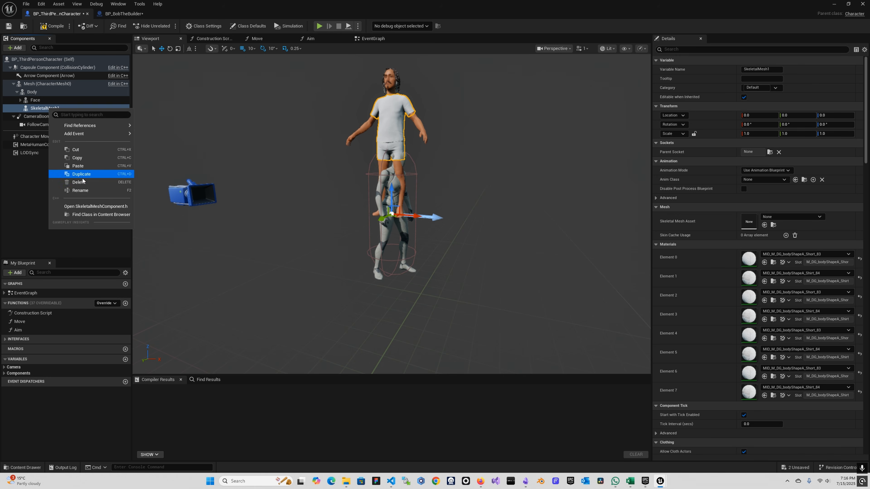
click(83, 191)
click(72, 108)
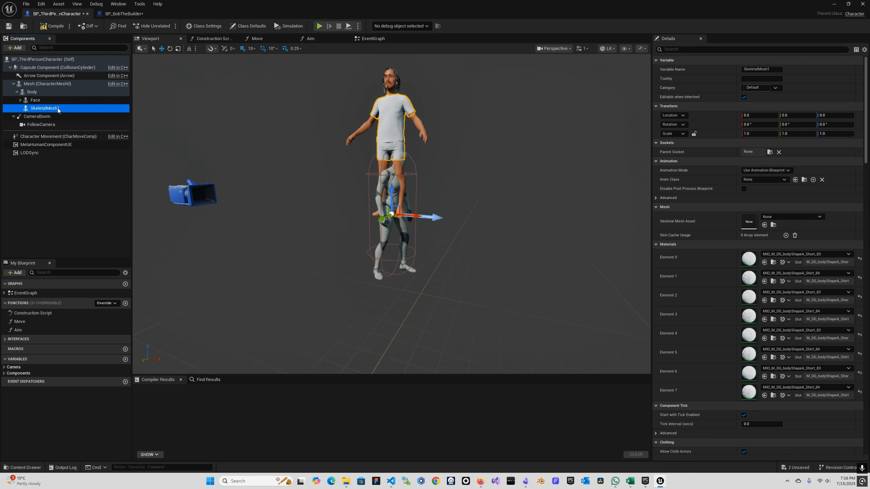
right_click(59, 109)
click(84, 188)
key(End)
key(BackSpace)
key(Return)
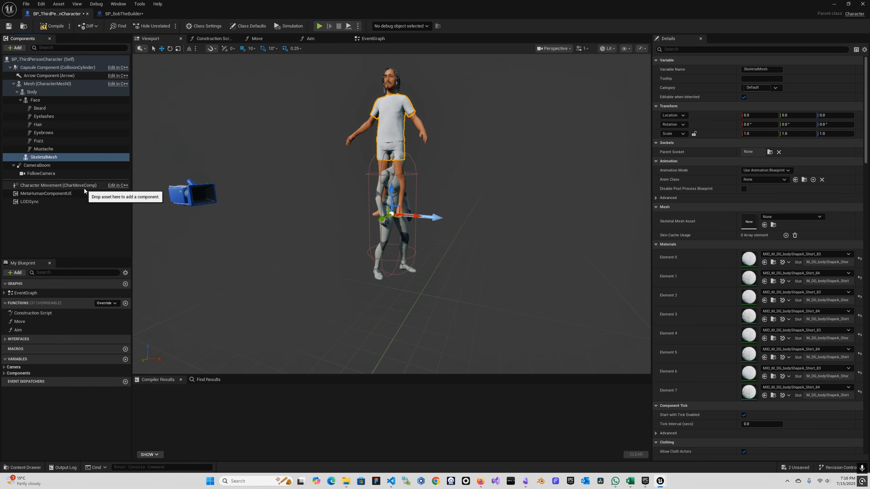
Step: Set the Body component's Z location and Z rotation to 0, and compile BP_ThirdPersonCharacter
click(20, 100)
click(27, 93)
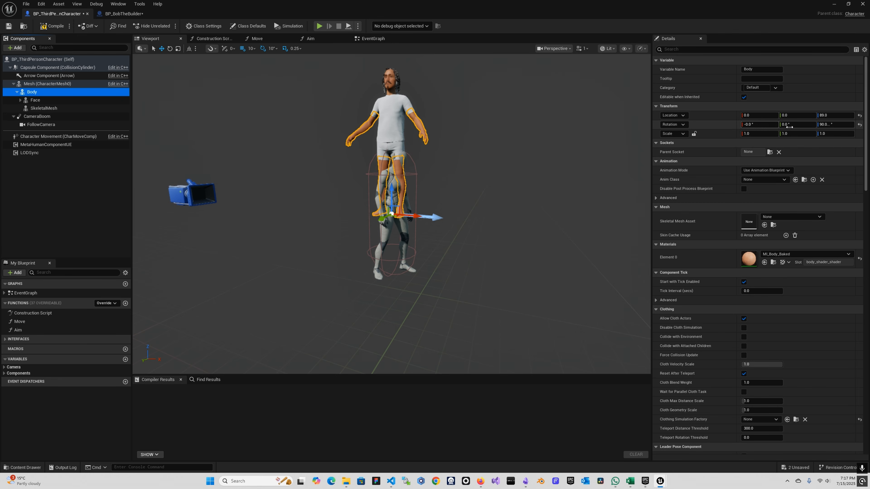
click(825, 115)
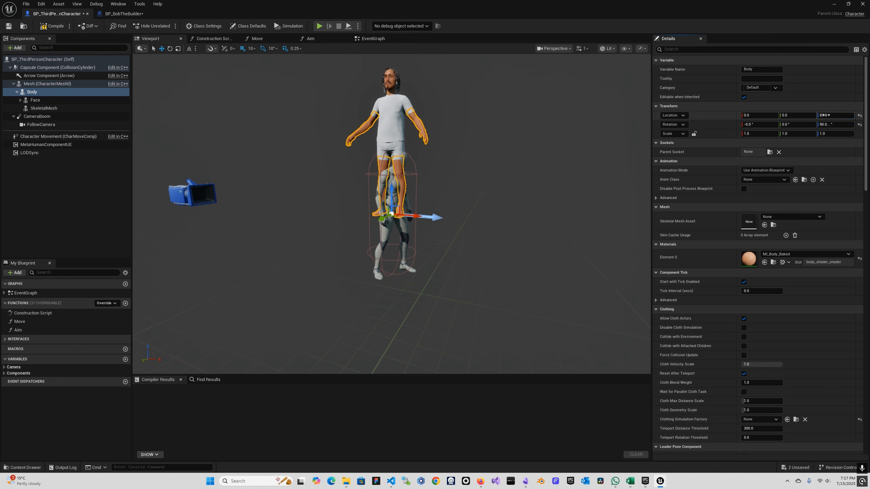
text(0)
click(825, 124)
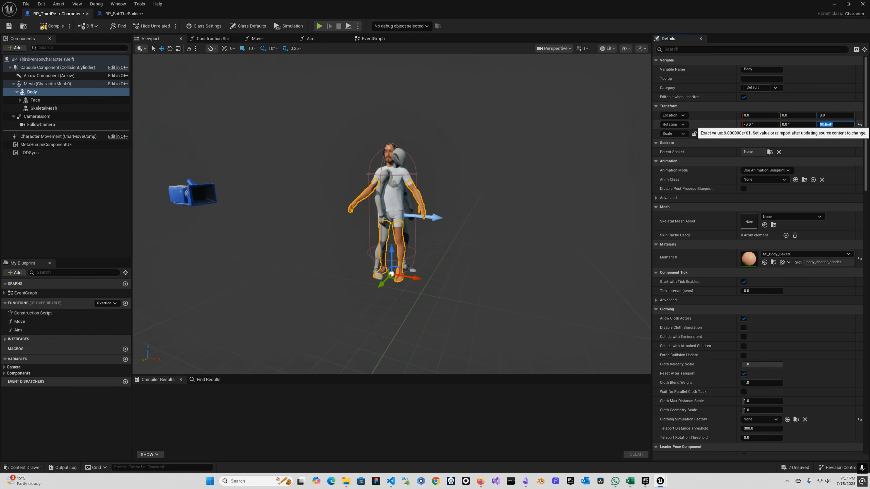
text(0)
key(Return)
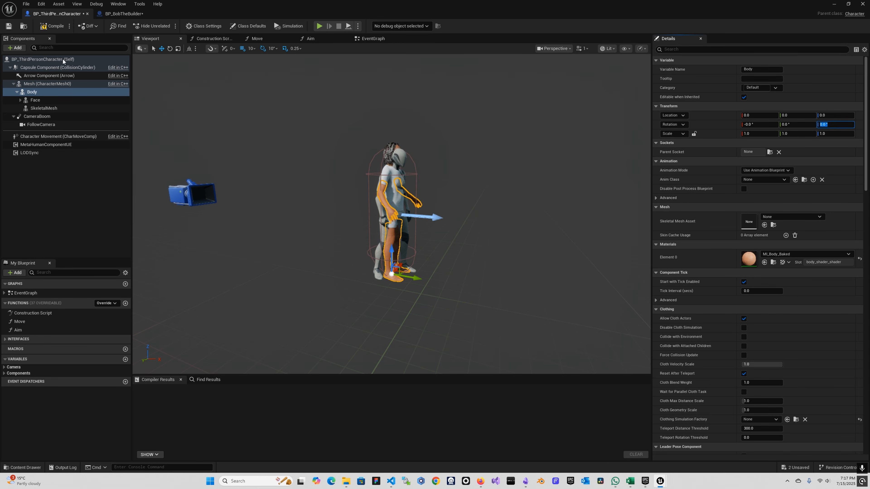
click(57, 31)
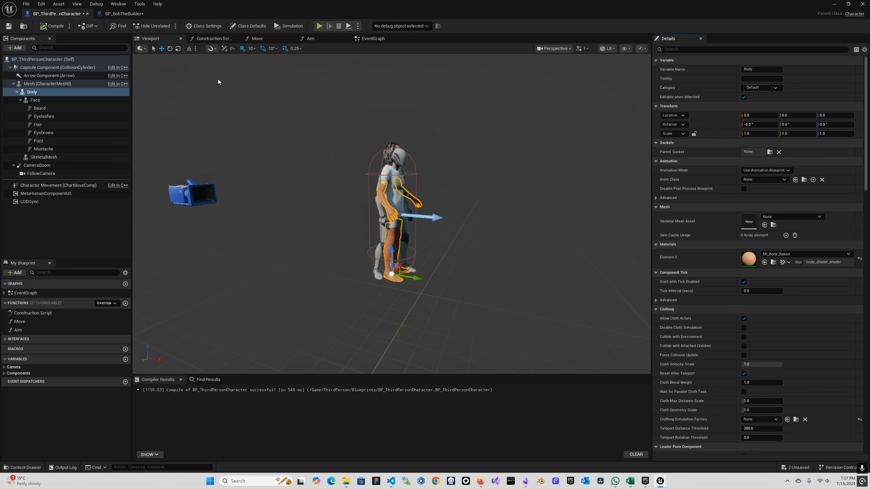
Step: Add a Set Leader Pose Component (Mesh) node to the Construction Script, connected to its execution output
click(208, 38)
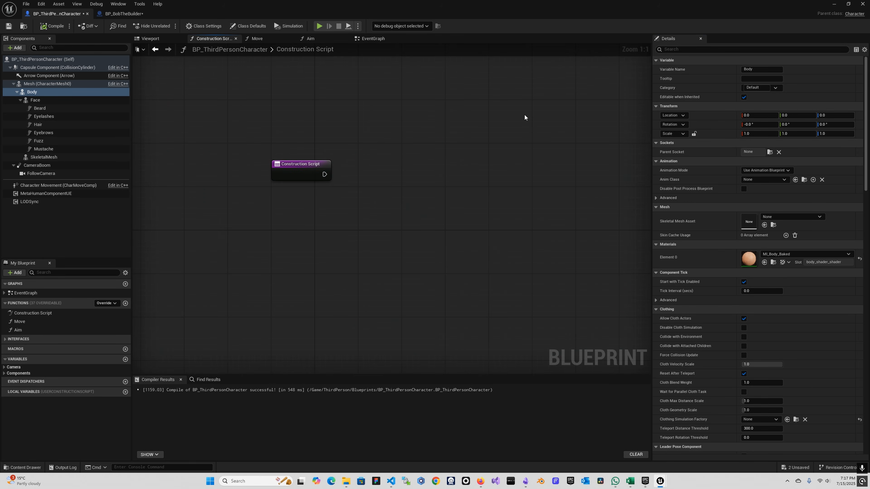
drag(325, 174, 378, 159)
text(set lead pos)
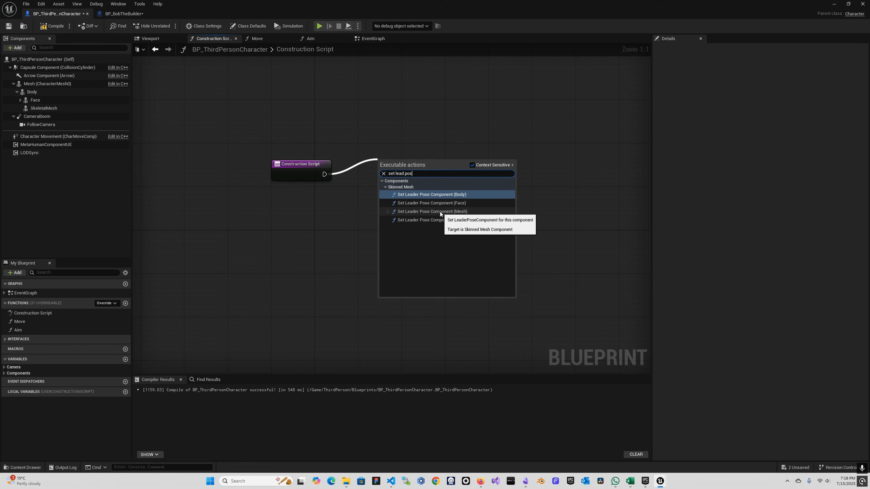
click(449, 212)
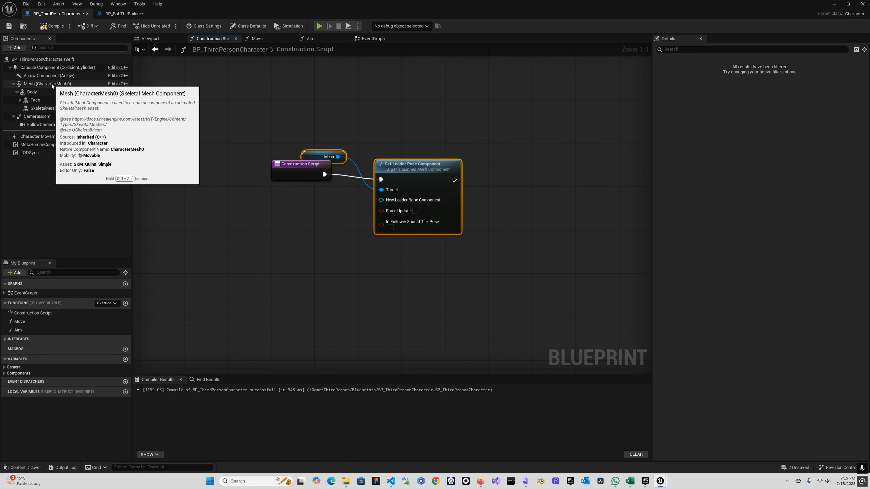
Step: Move the Mesh and Set Leader Pose Component nodes below Construction Script and reconnect Mesh from Target to New Leader Bone Component
drag(379, 173, 374, 225)
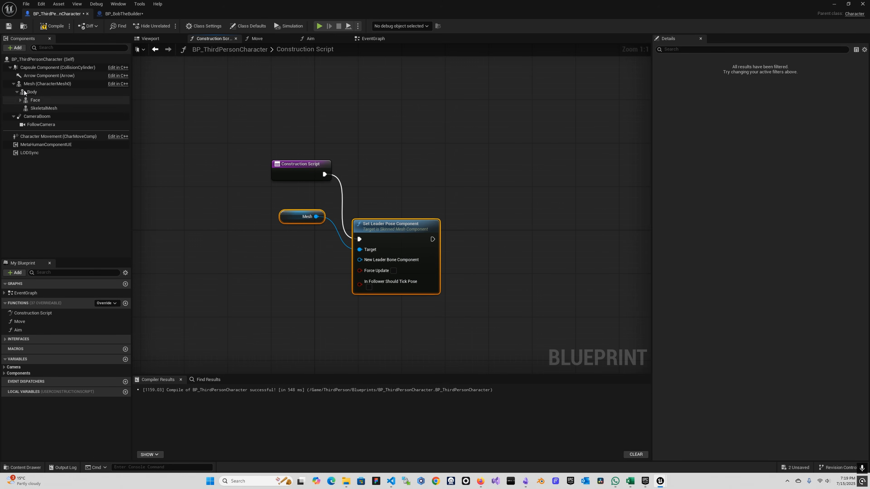
alt+click(359, 250)
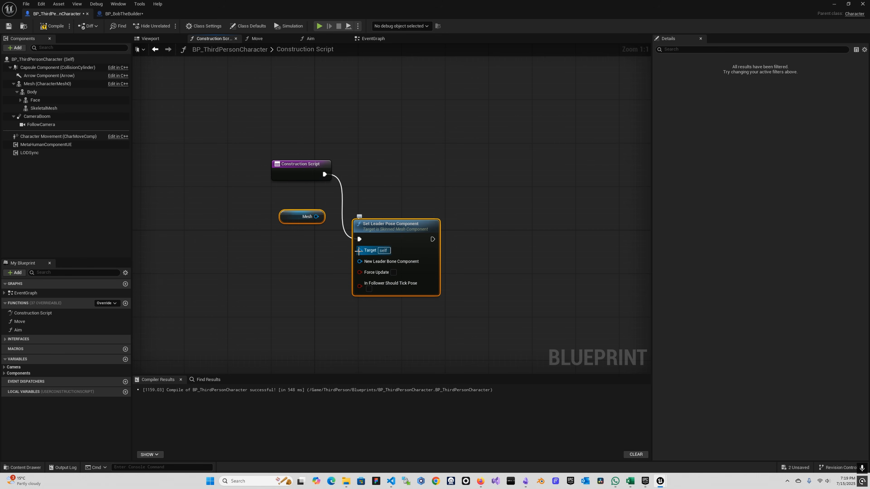
drag(322, 216, 359, 261)
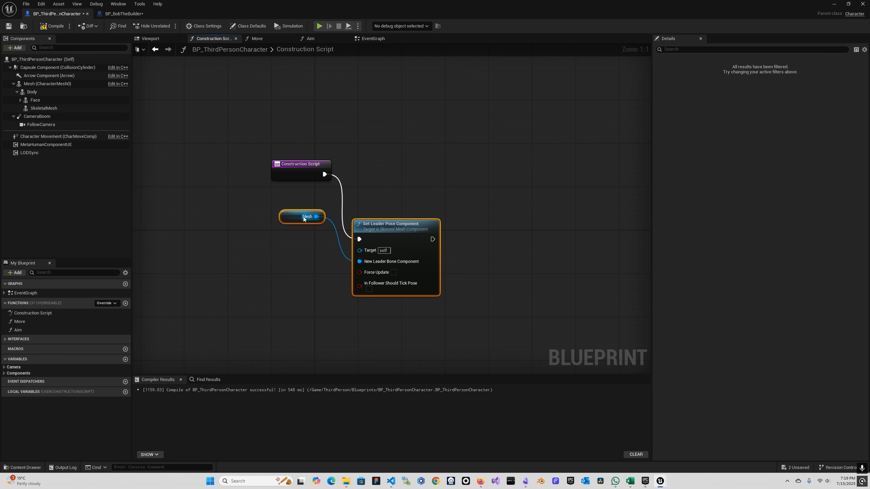
drag(294, 211, 297, 216)
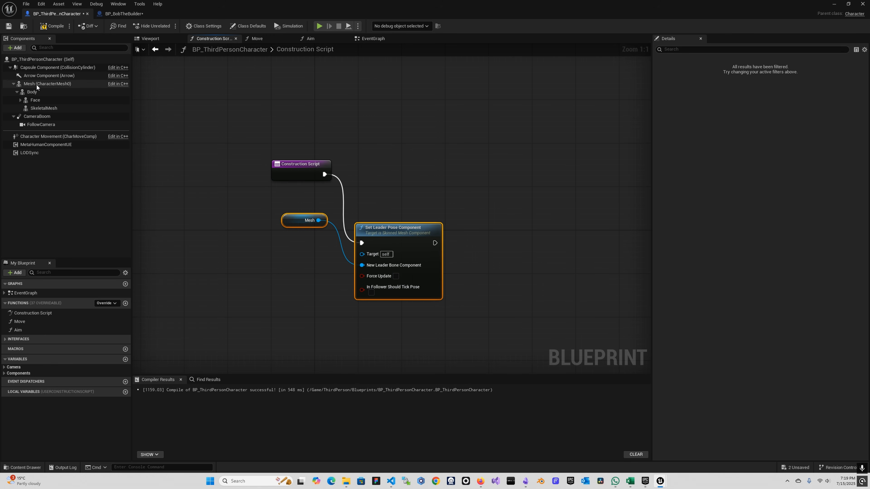
Step: Add Body, Face and SkeletalMesh references to the Construction Script, connect all three to the Set Leader Pose Component's Target, and compile
click(34, 92)
ctrl+click(36, 100)
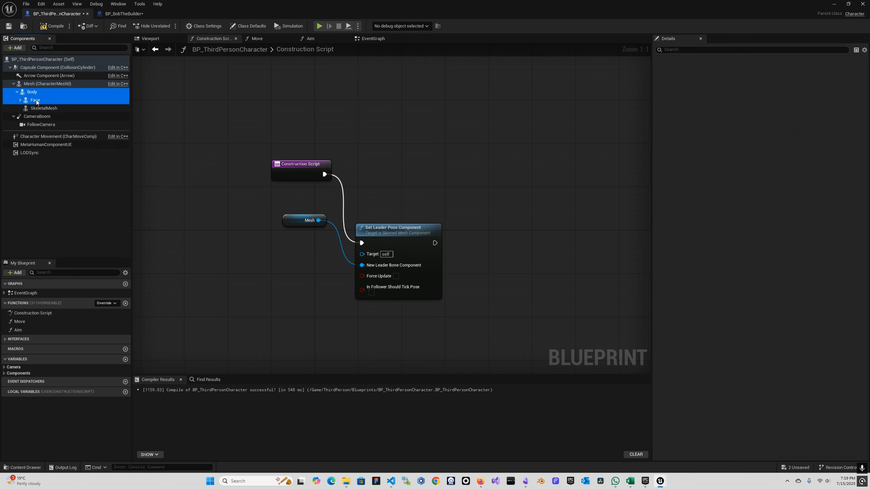
ctrl+click(38, 108)
drag(214, 275, 361, 255)
drag(259, 307, 360, 254)
drag(259, 324, 324, 282)
drag(362, 255, 362, 255)
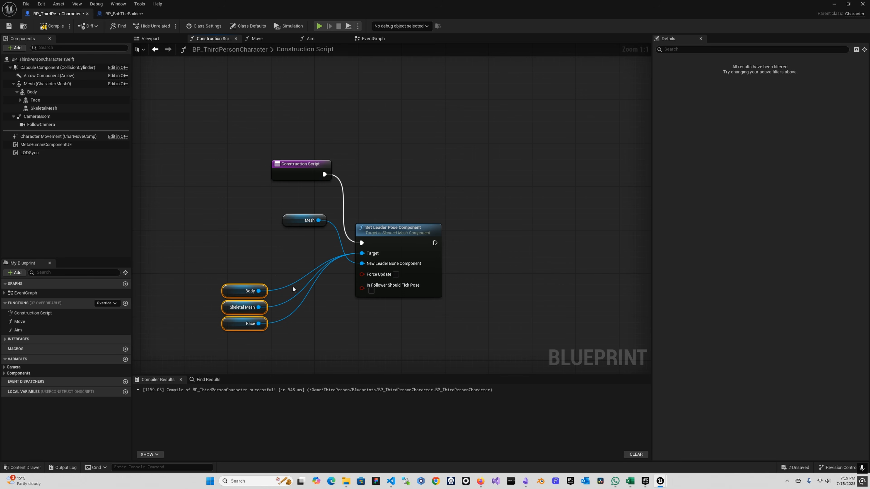
drag(238, 293, 292, 287)
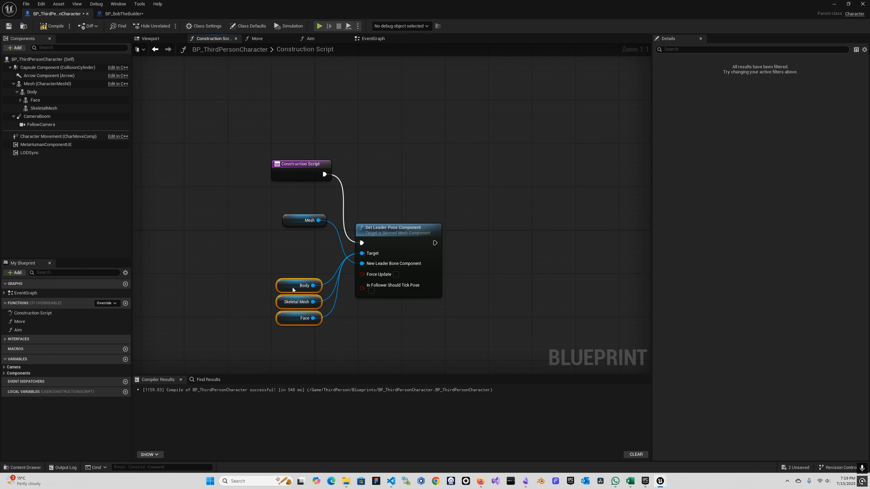
click(48, 28)
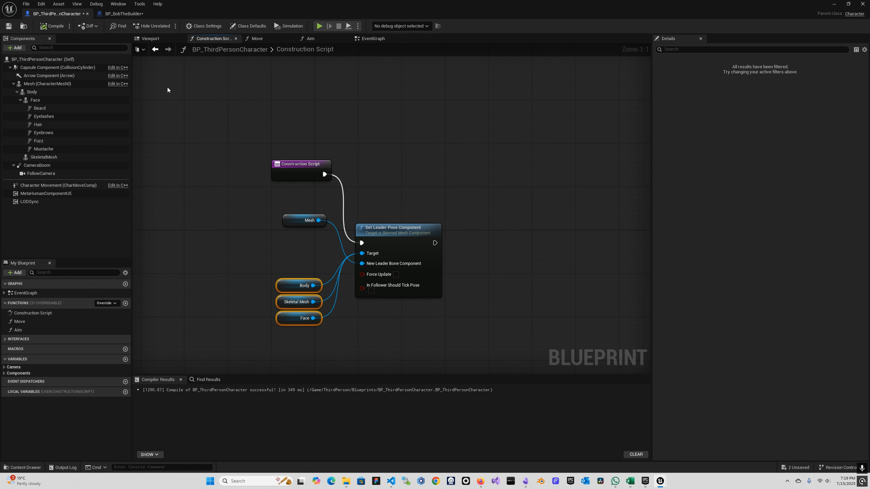
Step: Turn off Visible for the Mesh (CharacterMesh0) component in BP_ThirdPersonCharacter
click(158, 39)
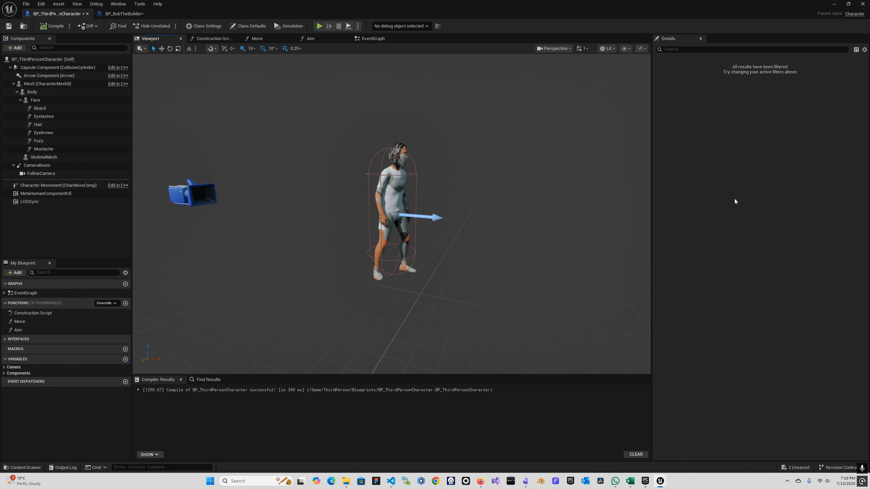
click(47, 84)
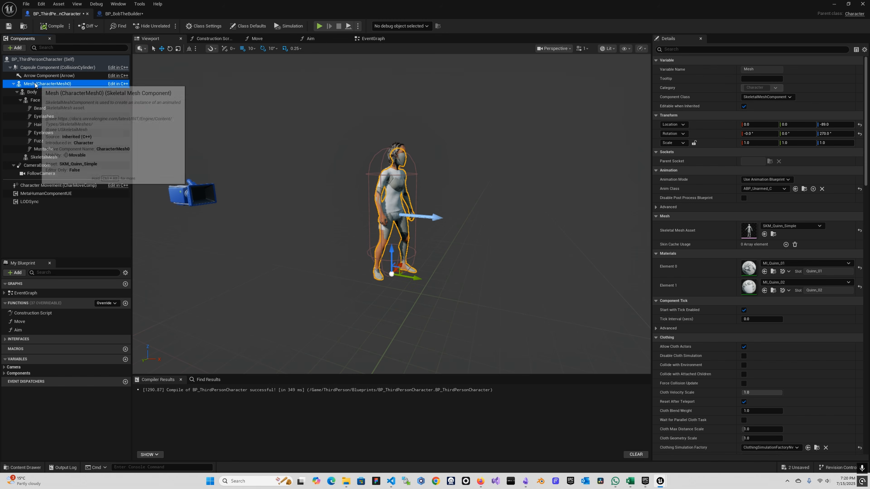
click(696, 50)
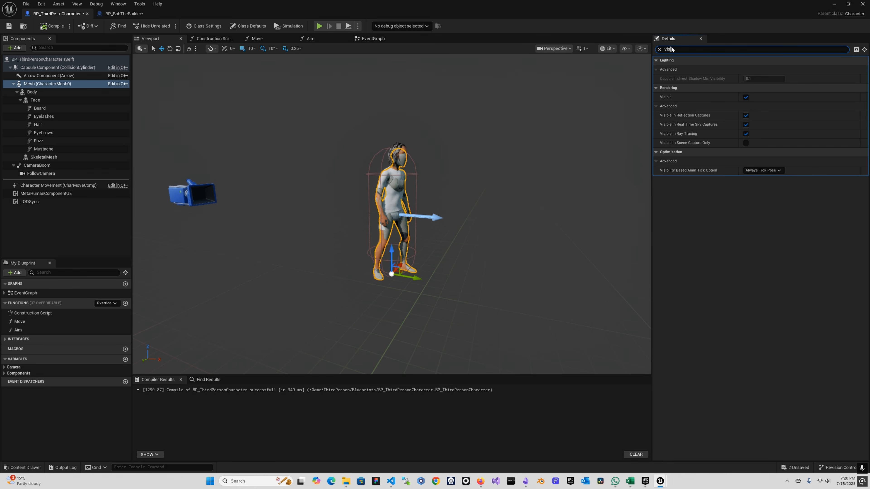
click(745, 97)
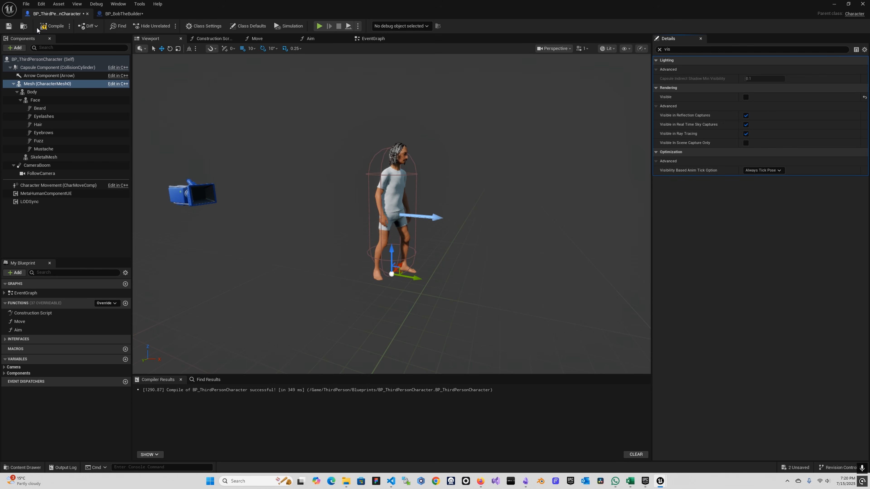
Step: Set the Mesh component's Visibility Based Anim Tick Option to Always Tick Pose and Refresh Bones, and compile the Blueprint
click(660, 49)
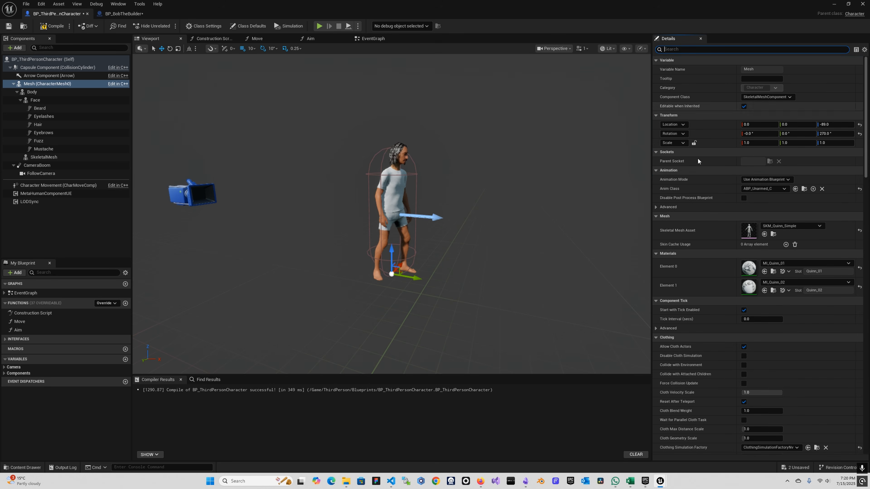
scroll(717, 186, down, 4)
scroll(715, 186, down, 15)
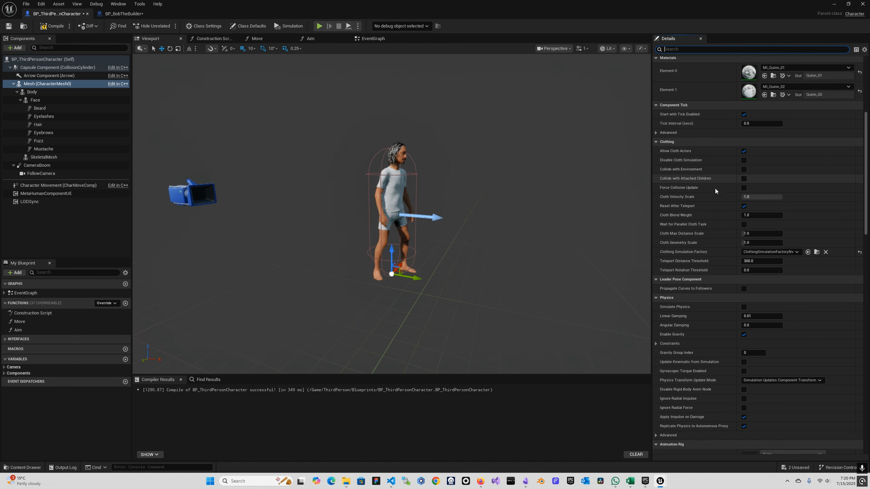
scroll(711, 189, down, 10)
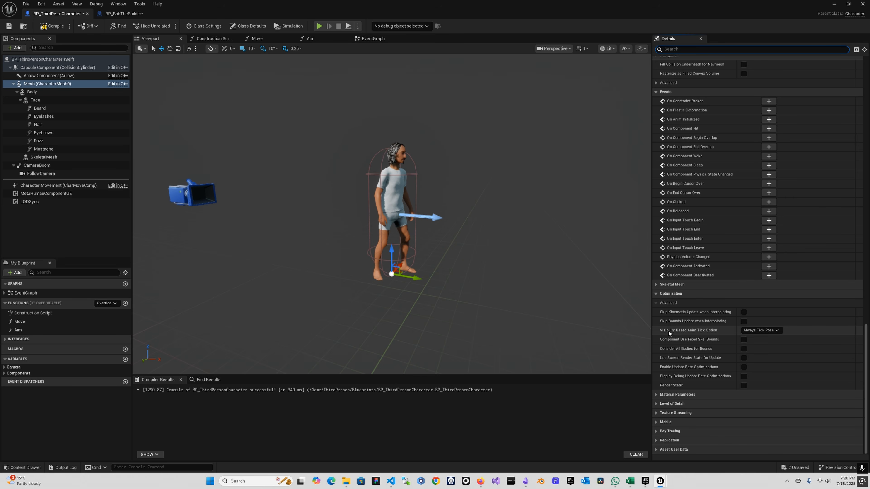
mouse_move(670, 331)
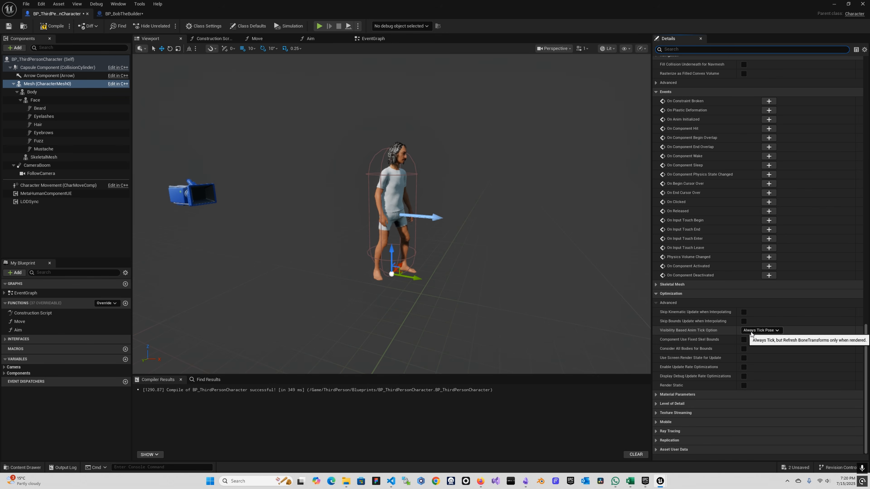
click(779, 332)
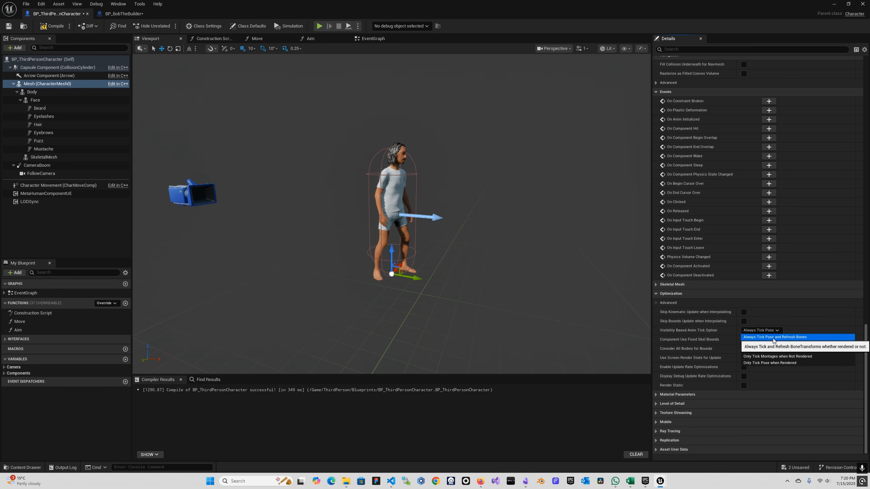
click(798, 338)
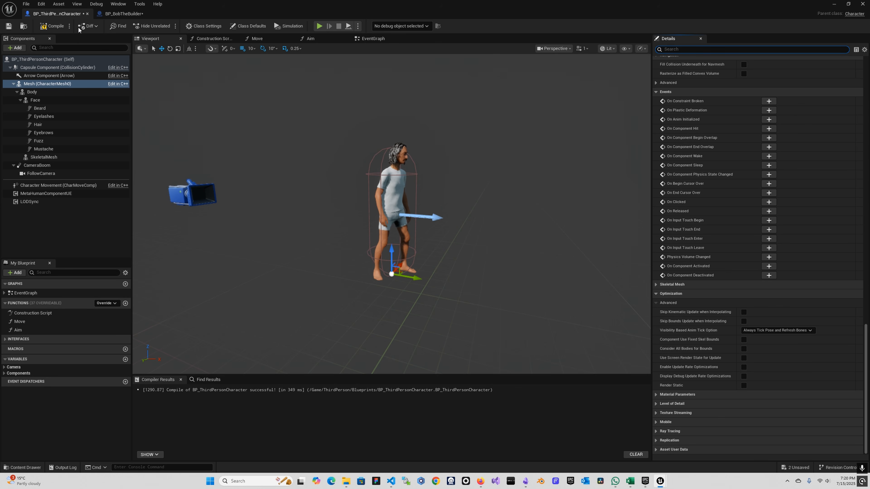
click(54, 26)
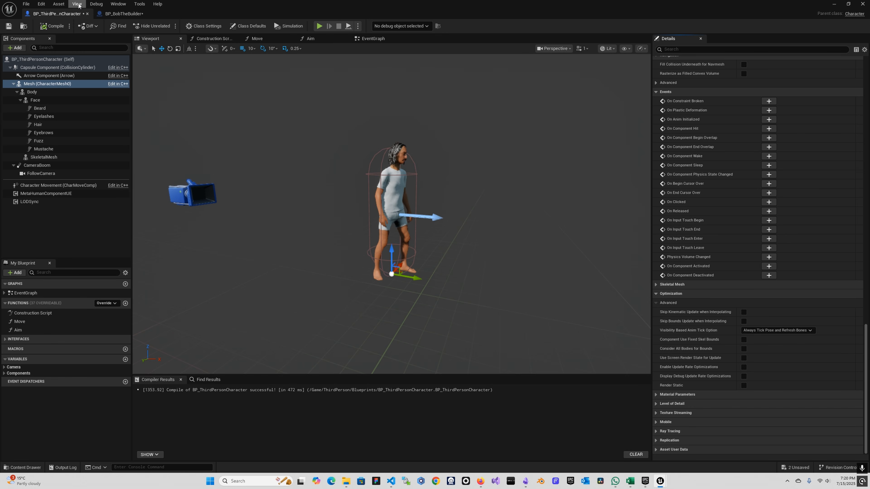
Step: Save all modified content, including BP_BobTheBuilder and BP_ThirdPersonCharacter
click(35, 468)
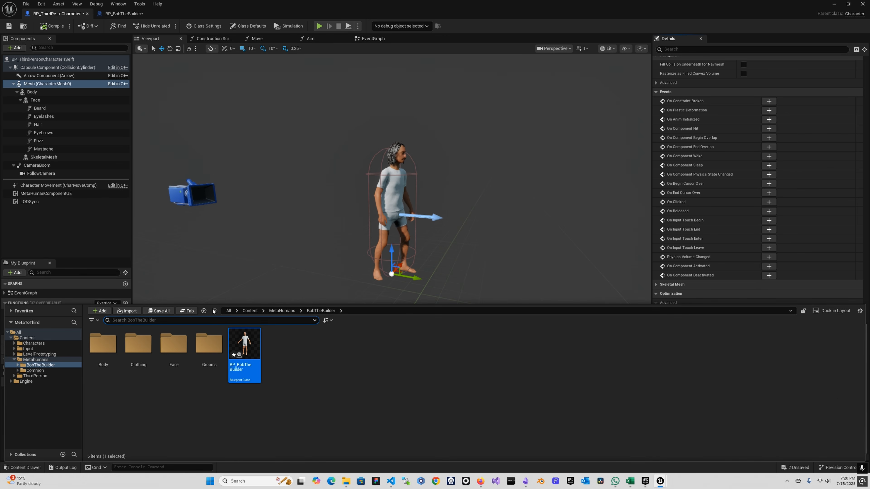
click(150, 311)
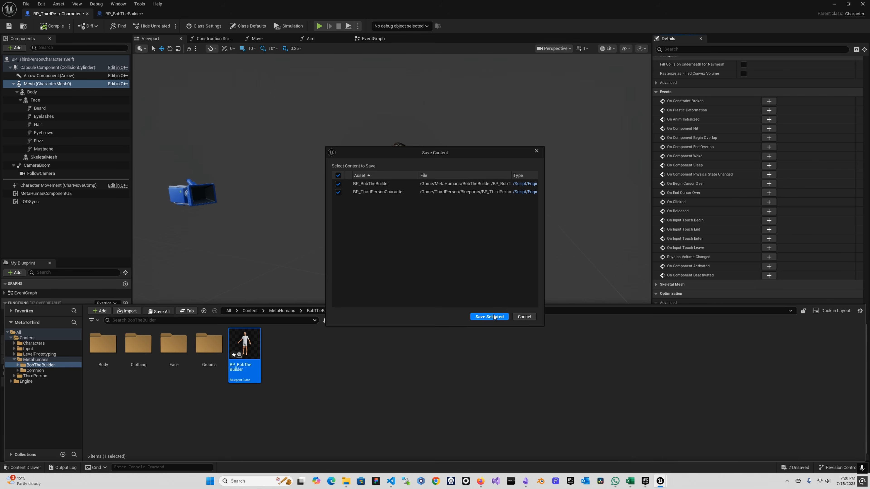
click(490, 312)
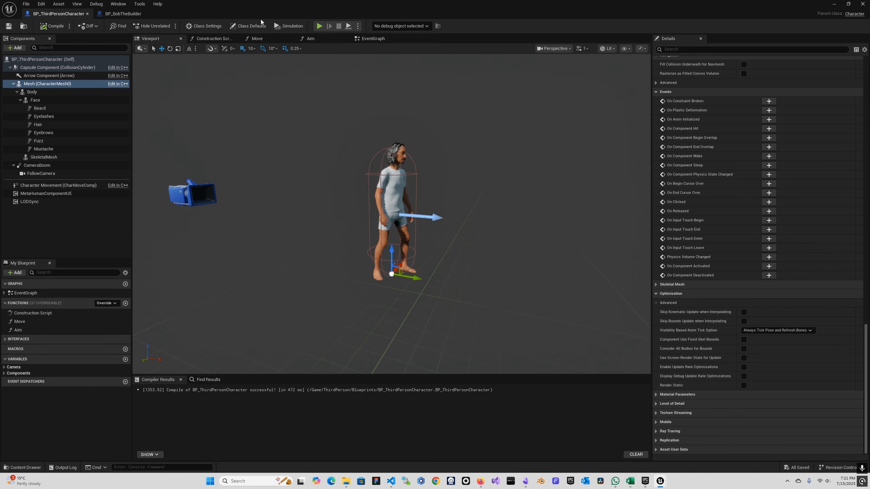
Step: Return to the Lvl_ThirdPerson level, play it, and test the character by running and jumping around the playground
click(834, 4)
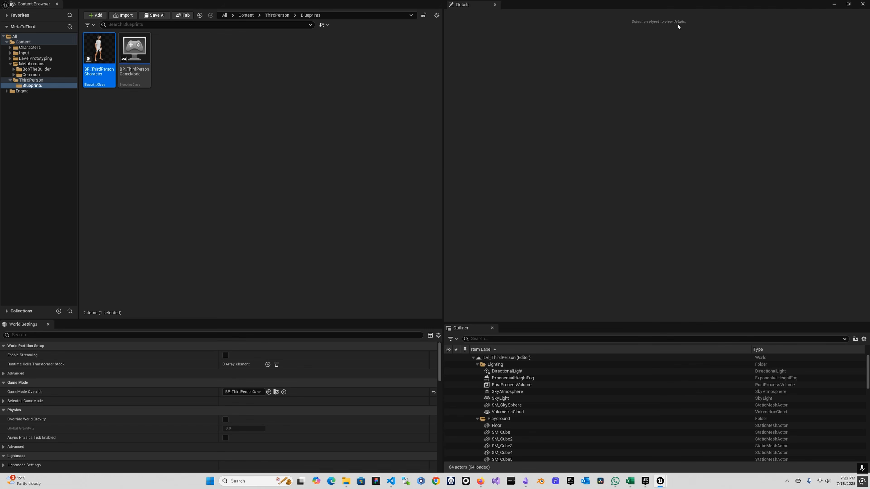
click(834, 4)
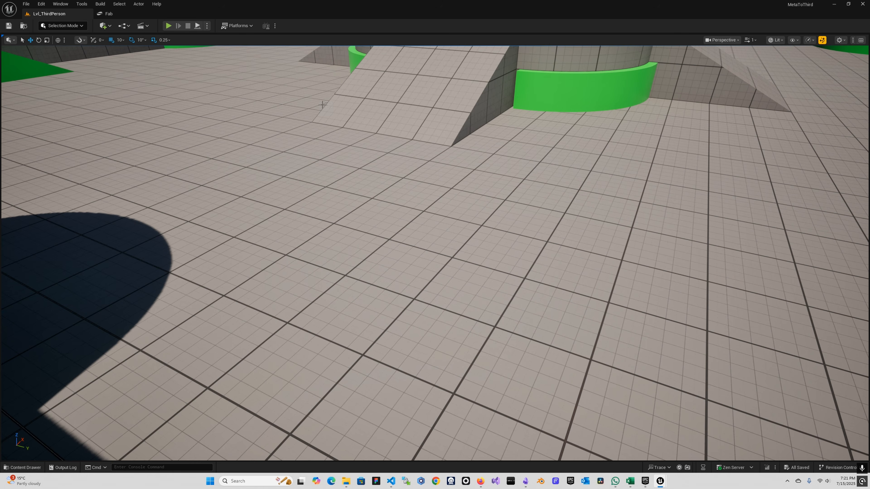
click(167, 26)
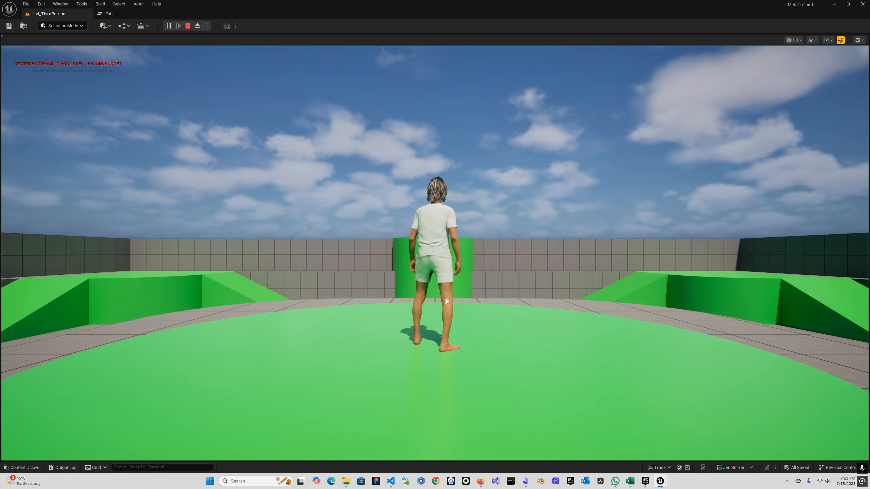
key(w)
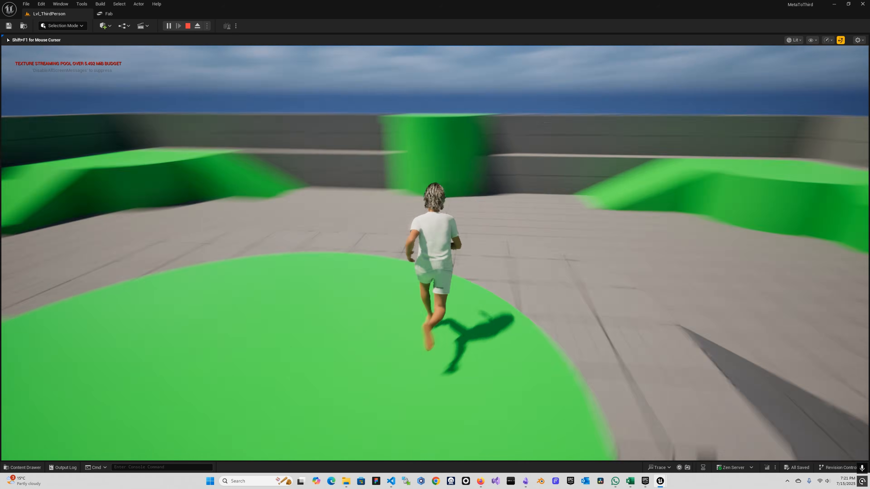
key(space)
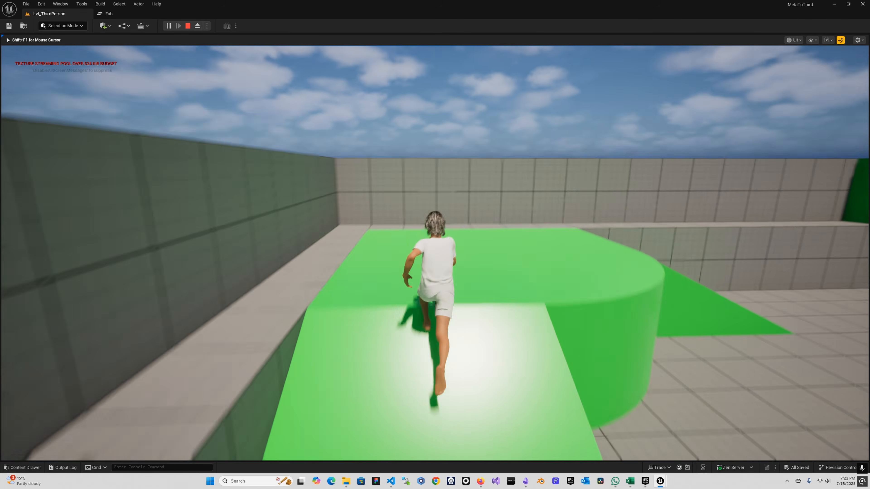
key(space)
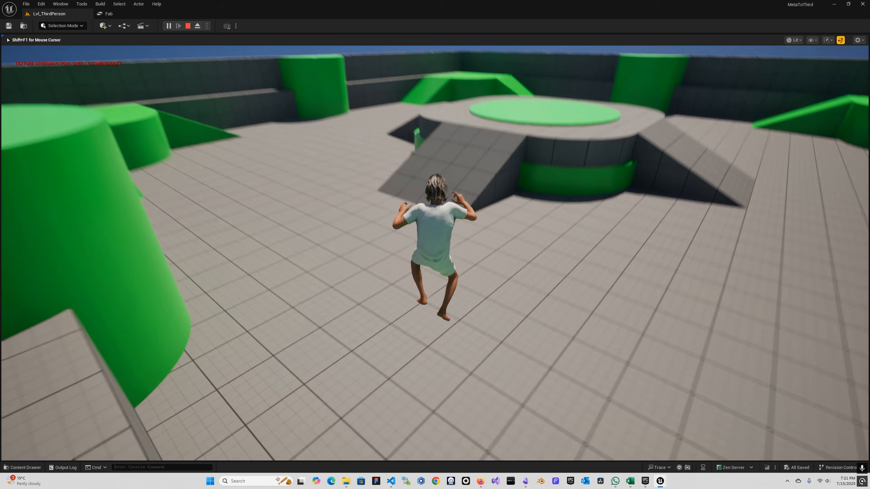
key(w)
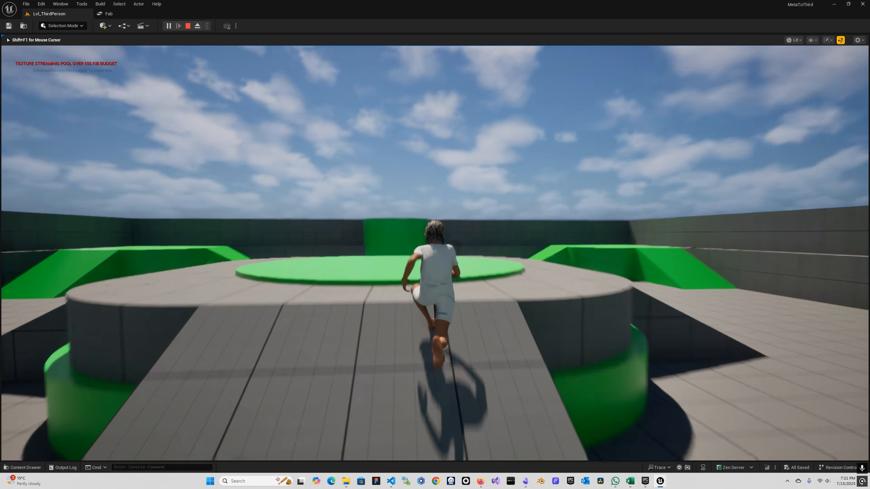